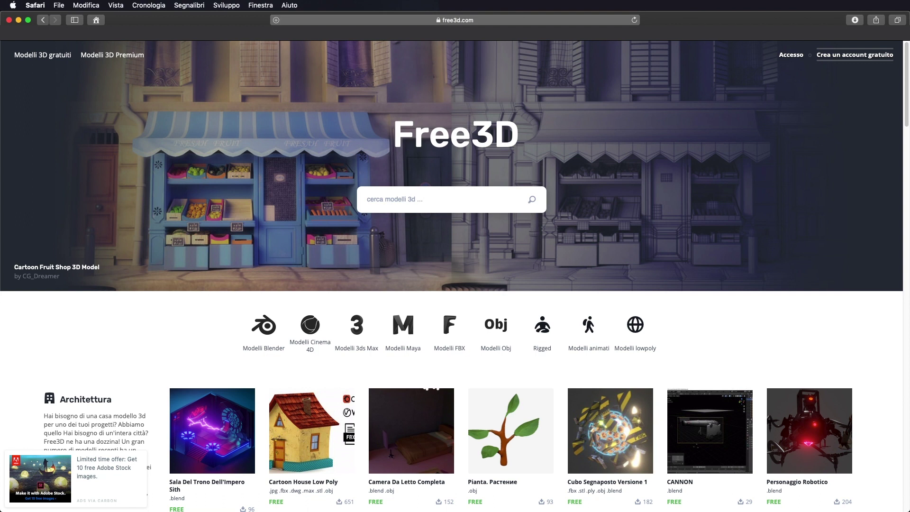
# Filter Free3D's free model listing to OBJ format, showing 10,905 models
pyautogui.click(411, 194)
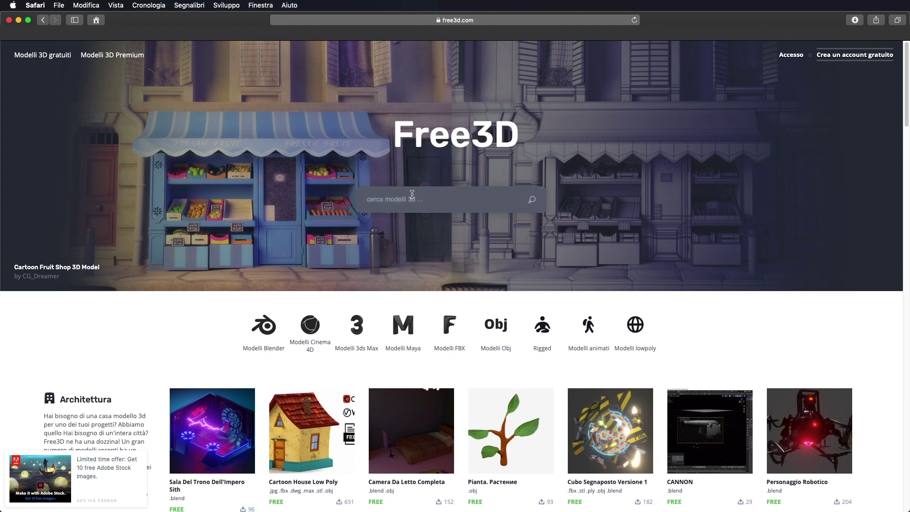
pyautogui.scroll(-3, 428, 219)
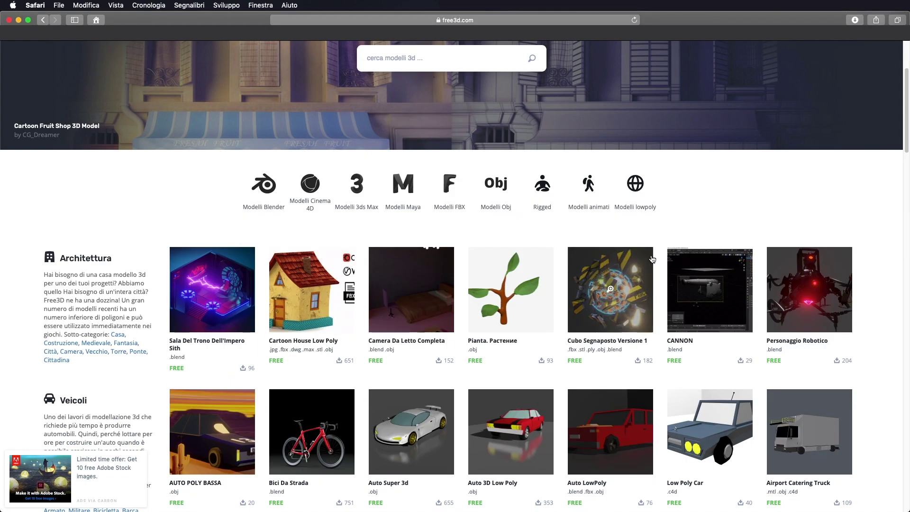
pyautogui.scroll(-4, 652, 259)
pyautogui.scroll(-5, 603, 227)
pyautogui.scroll(5, 604, 227)
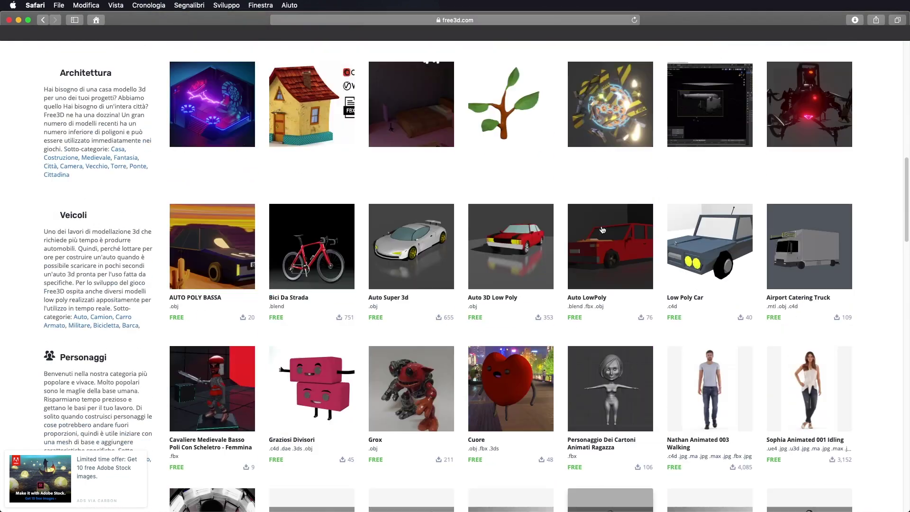
pyautogui.scroll(7, 602, 229)
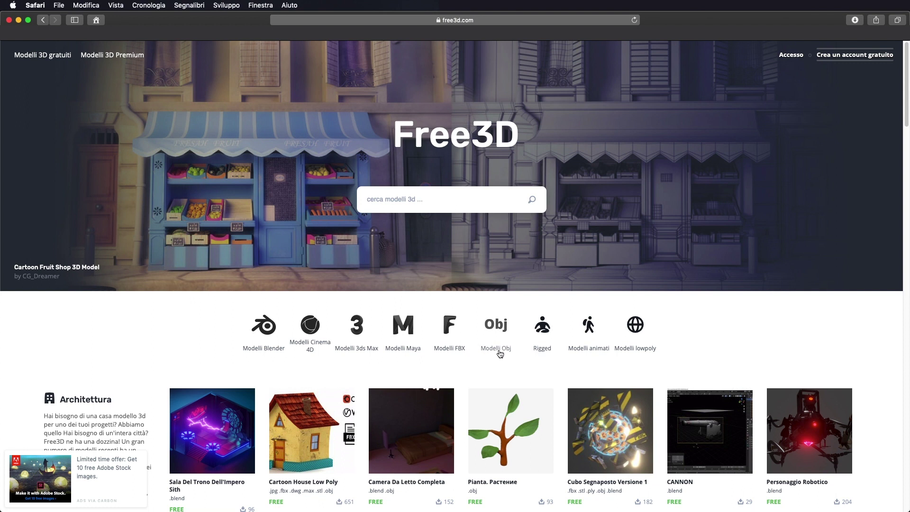
pyautogui.click(501, 327)
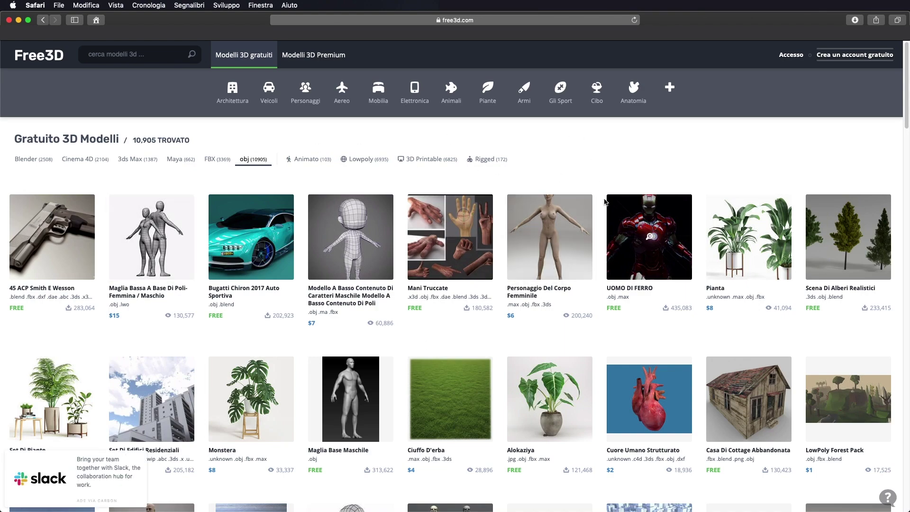
pyautogui.scroll(-3, 602, 199)
pyautogui.scroll(3, 602, 199)
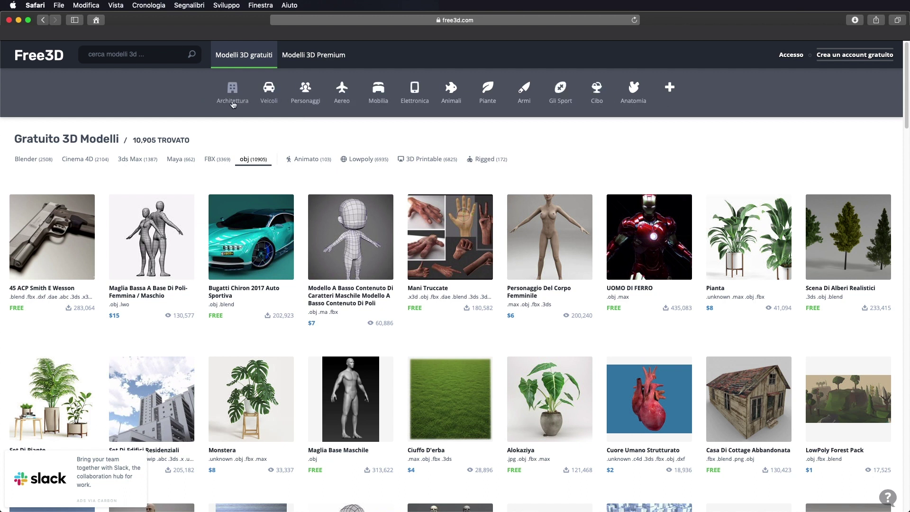
# Show the Aereo category of 406 free aircraft models
pyautogui.click(341, 94)
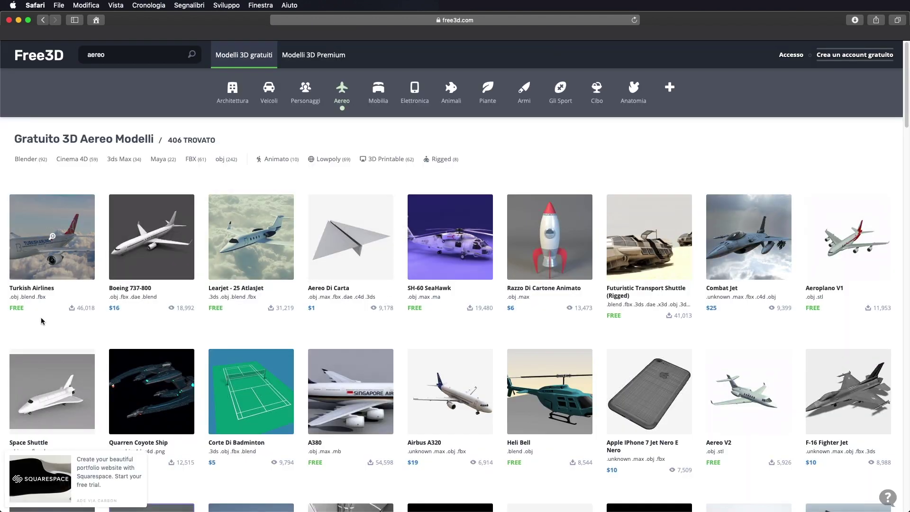
pyautogui.scroll(-2, 459, 283)
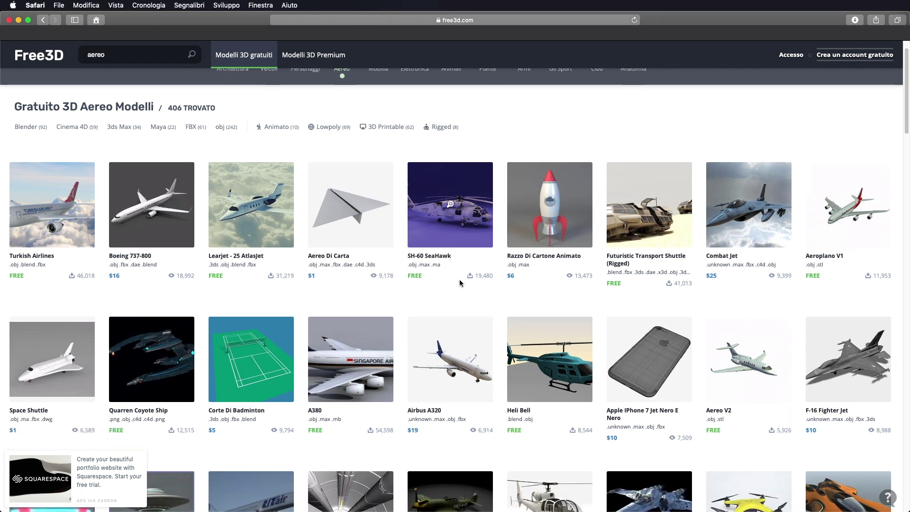
pyautogui.scroll(-1, 460, 278)
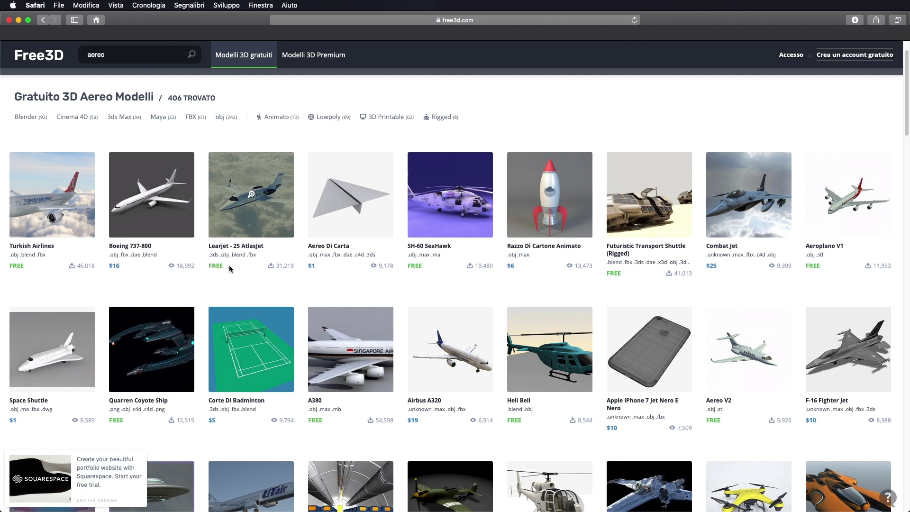
pyautogui.scroll(-1, 229, 266)
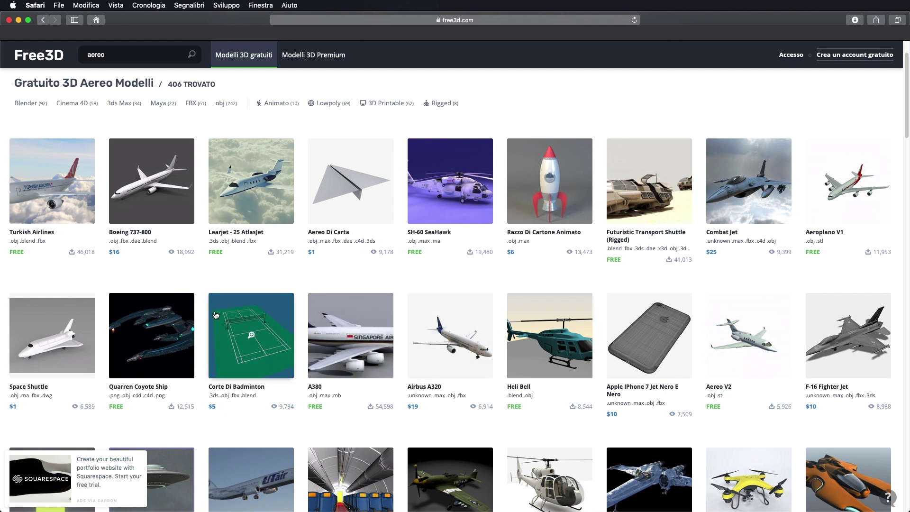
pyautogui.scroll(2, 385, 276)
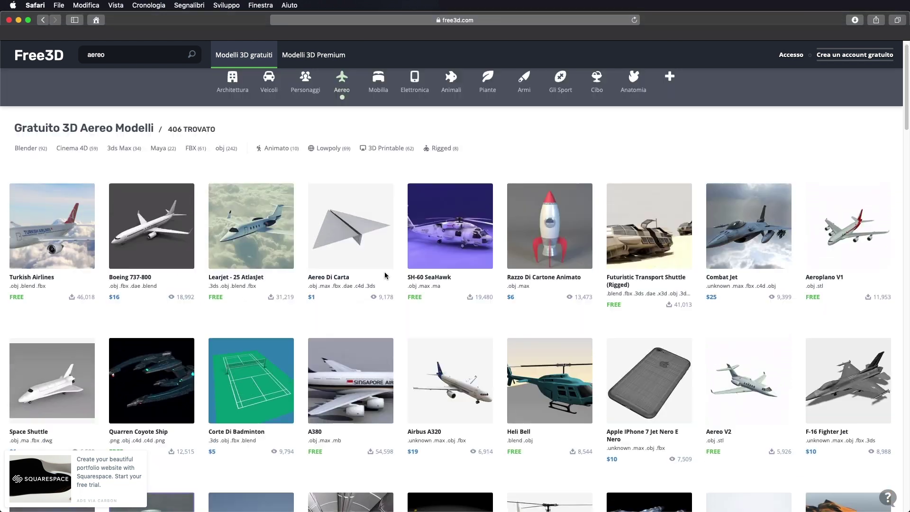
# Scroll down the aircraft results until the Enterprise NCC 1701 D thumbnail appears
pyautogui.scroll(-5, 490, 267)
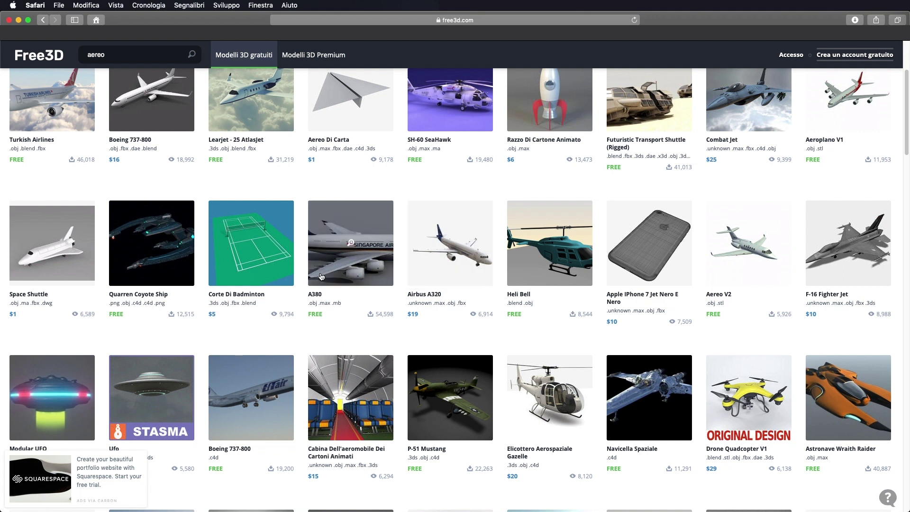
pyautogui.scroll(-2, 321, 277)
pyautogui.scroll(-1, 319, 276)
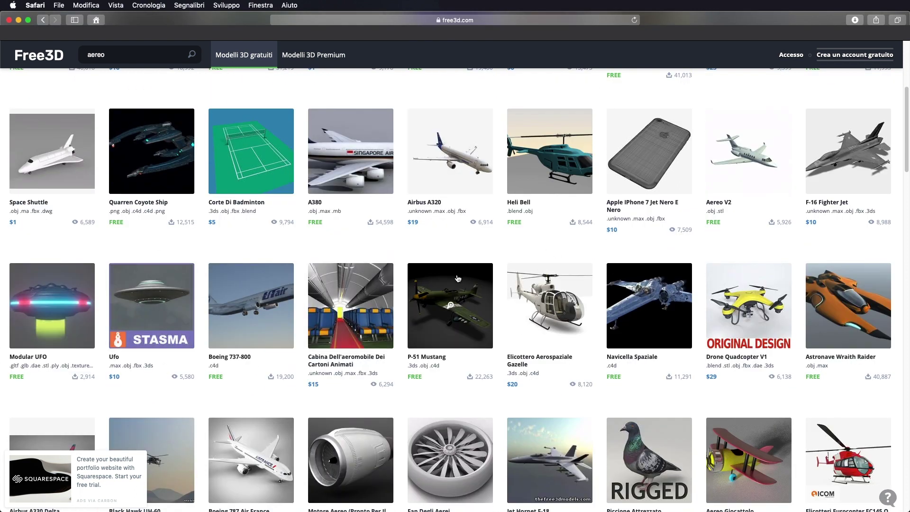
pyautogui.scroll(-2, 458, 279)
pyautogui.scroll(-7, 353, 266)
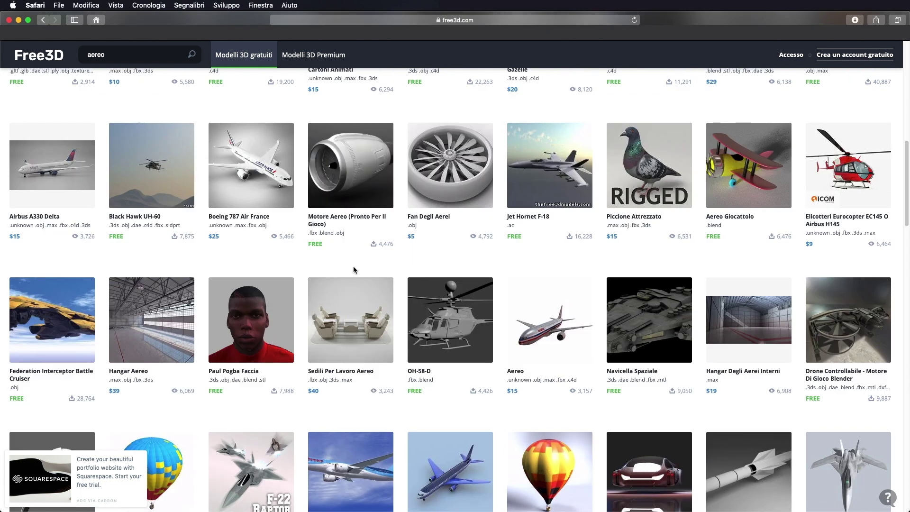
pyautogui.scroll(-3, 608, 294)
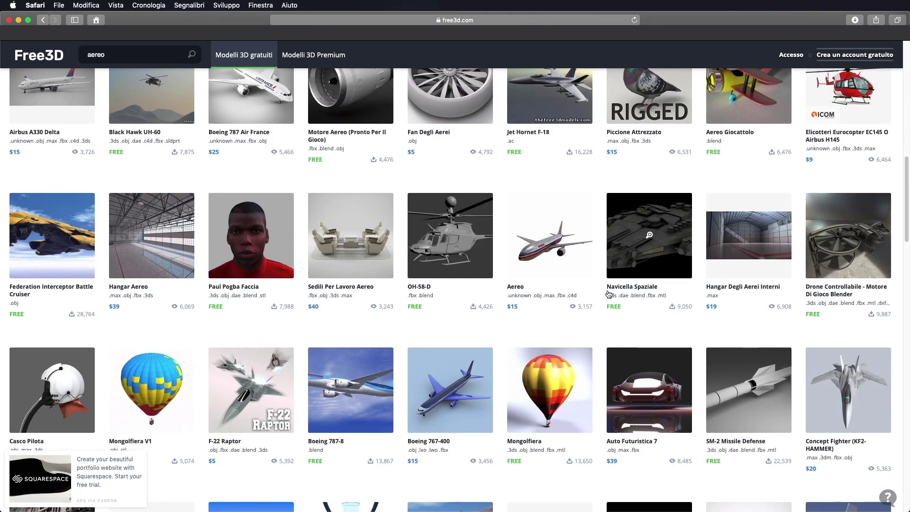
pyautogui.scroll(-7, 608, 294)
pyautogui.scroll(-3, 537, 285)
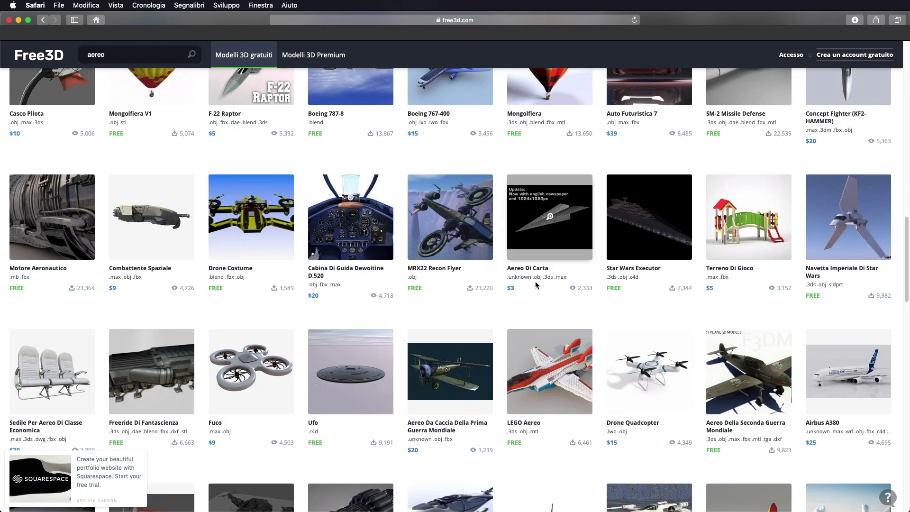
pyautogui.scroll(-4, 537, 285)
pyautogui.scroll(-1, 516, 280)
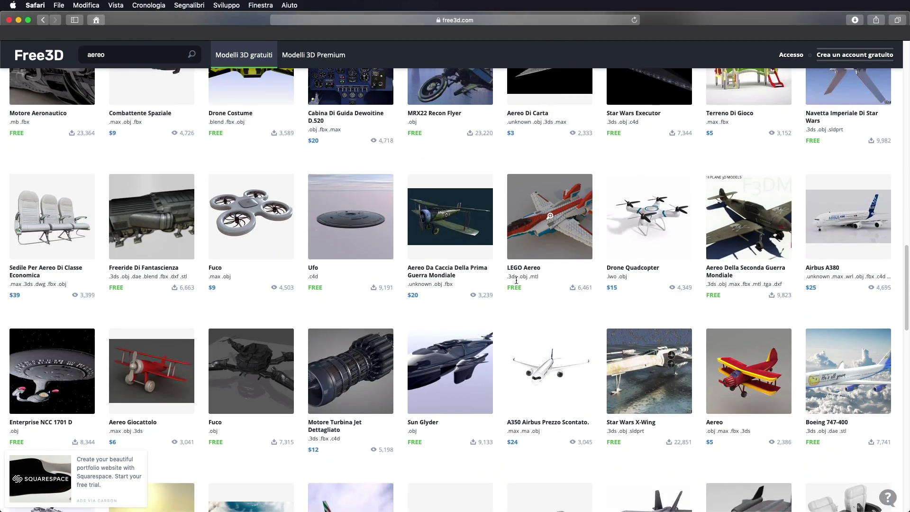
pyautogui.scroll(-1, 516, 280)
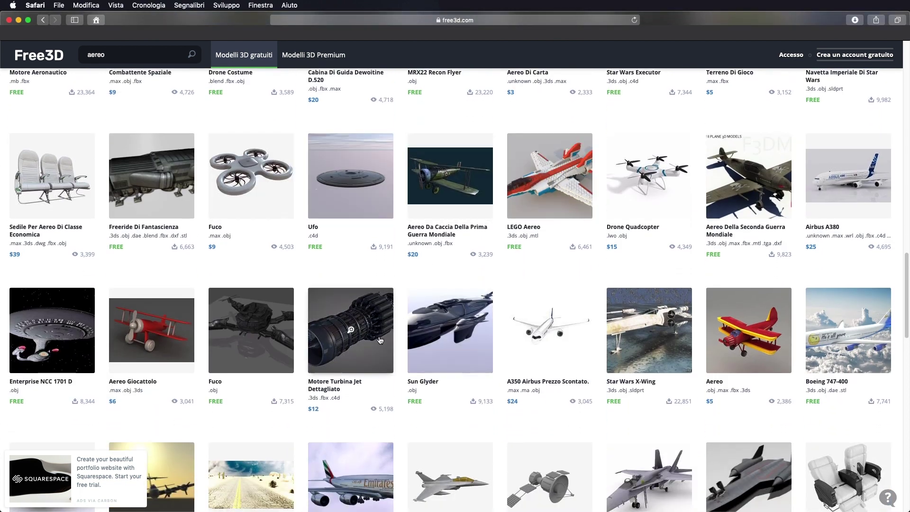
# Download the Enterprise NCC 1701 D OBJ zip file and close its preview
pyautogui.click(51, 336)
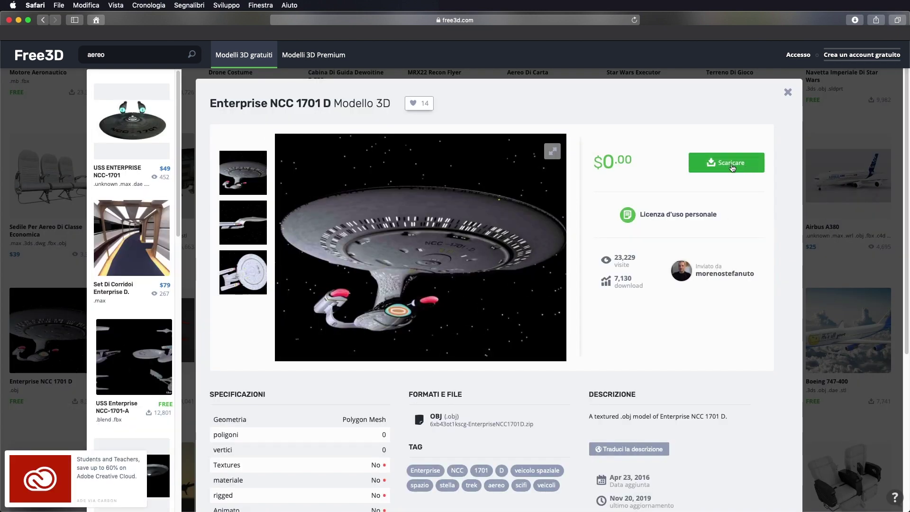
pyautogui.click(732, 167)
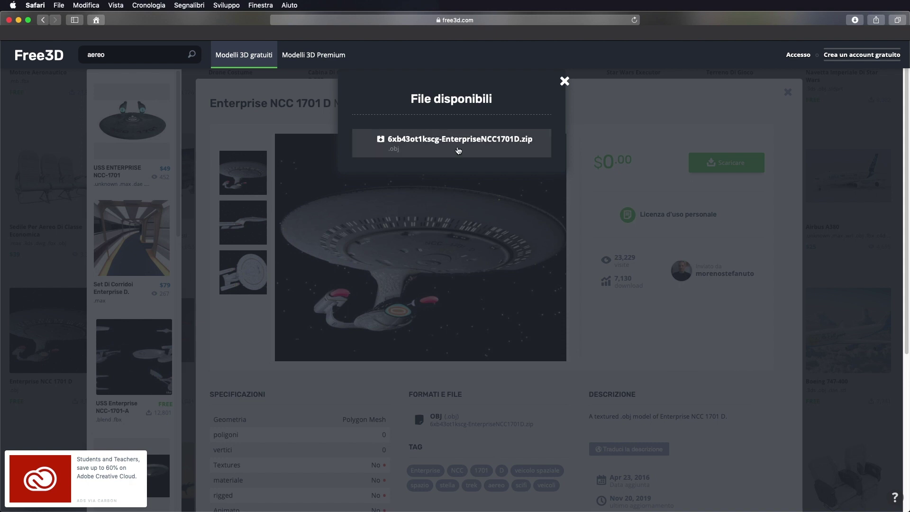
pyautogui.click(564, 82)
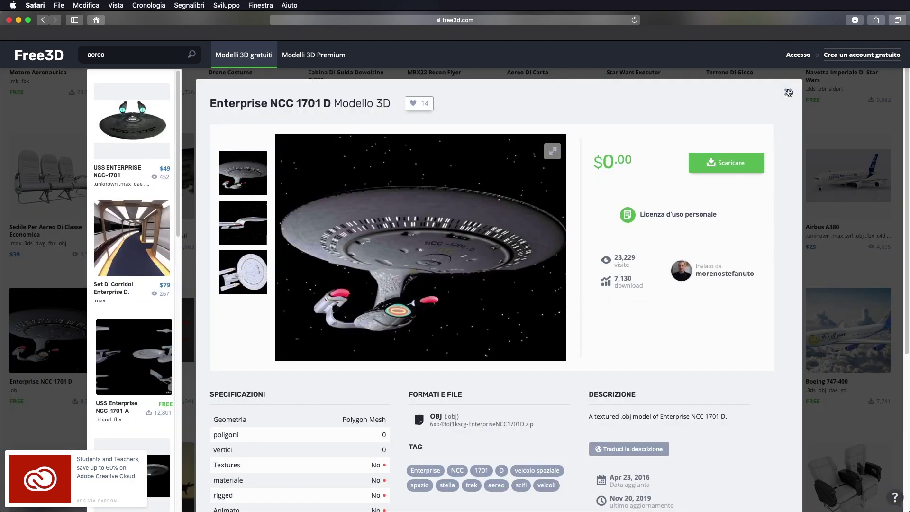
pyautogui.click(788, 91)
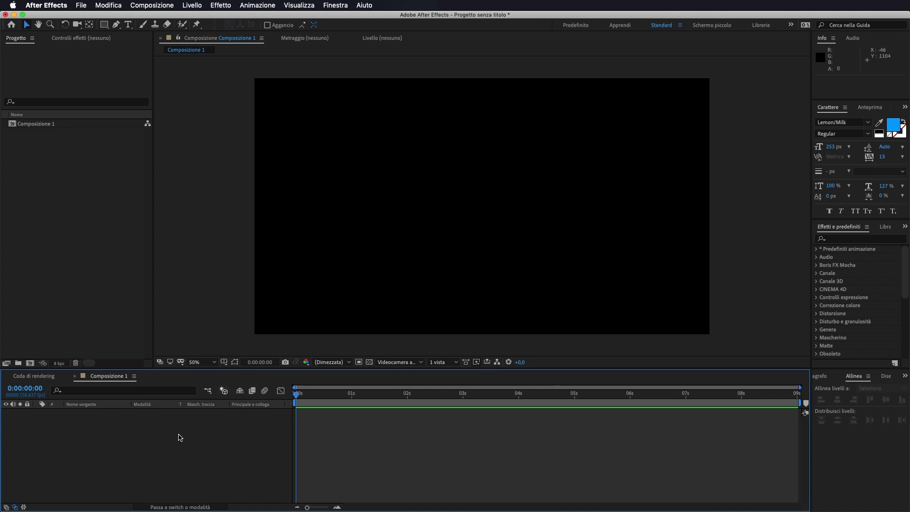
# Add a 1920×1080 black solid layer named 'Element' to Composizione 1
pyautogui.rightClick(180, 437)
pyautogui.moveTo(213, 410)
pyautogui.click(372, 430)
pyautogui.write('Element')
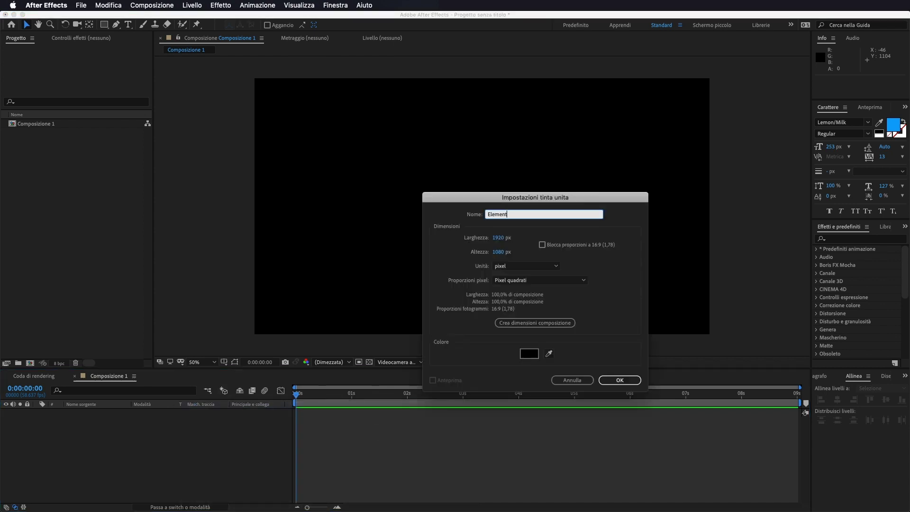
pyautogui.click(626, 378)
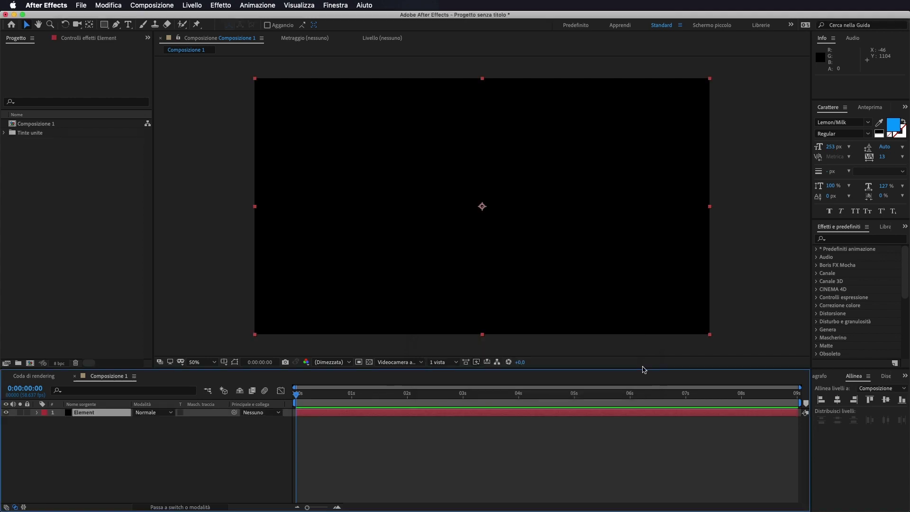
pyautogui.click(838, 237)
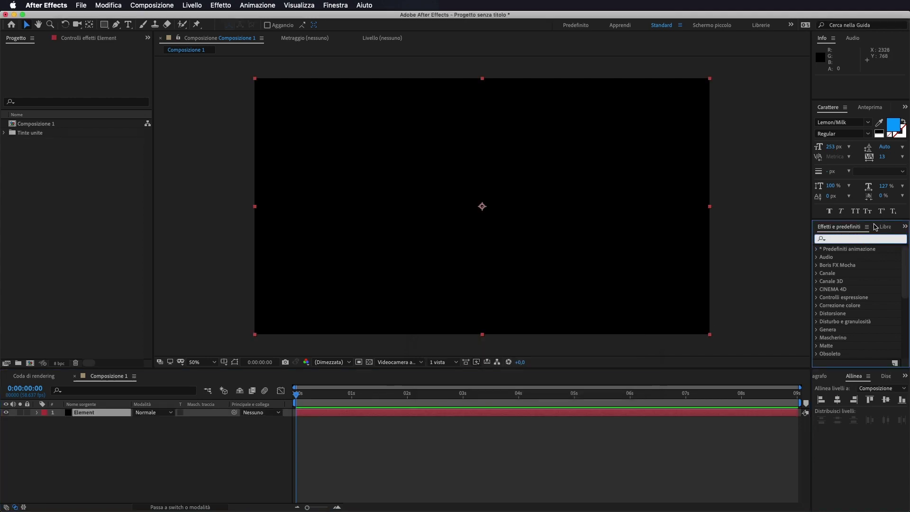
# Apply the Element 3D effect to the Element solid and open its Scene Setup
pyautogui.click(338, 6)
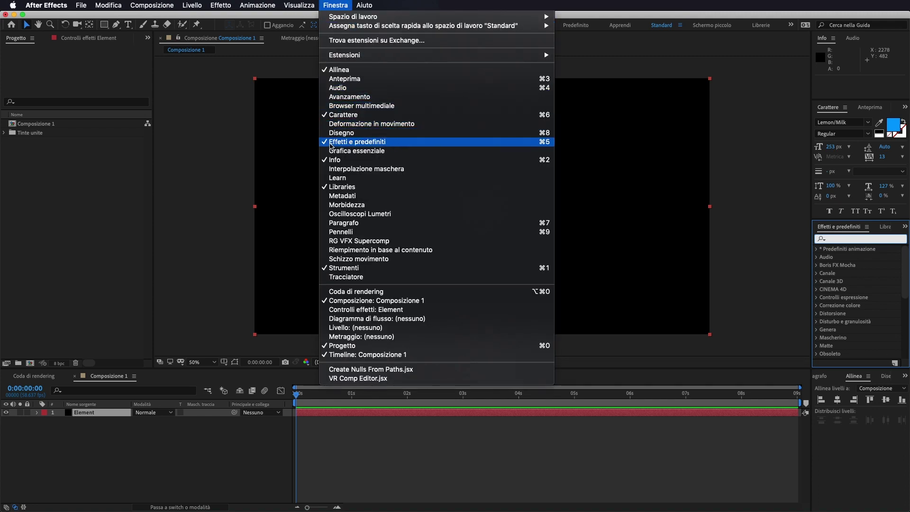
pyautogui.click(852, 238)
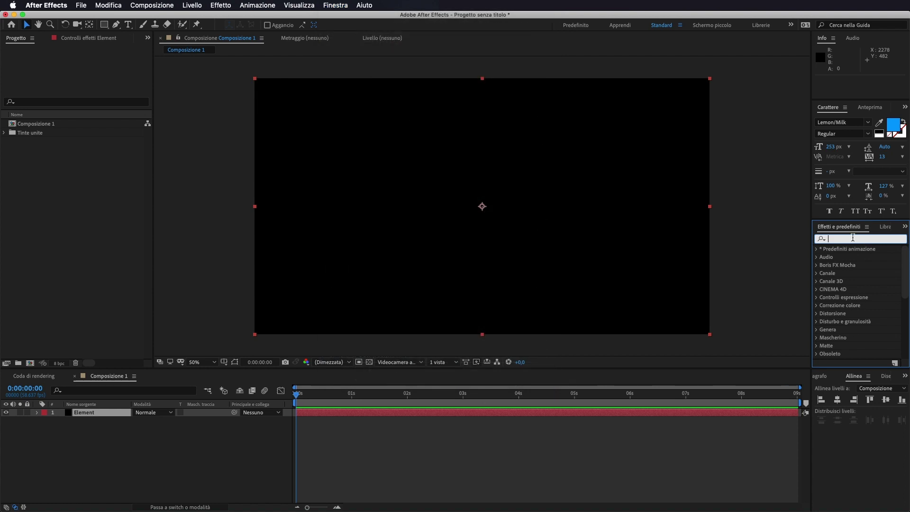
pyautogui.write('elem')
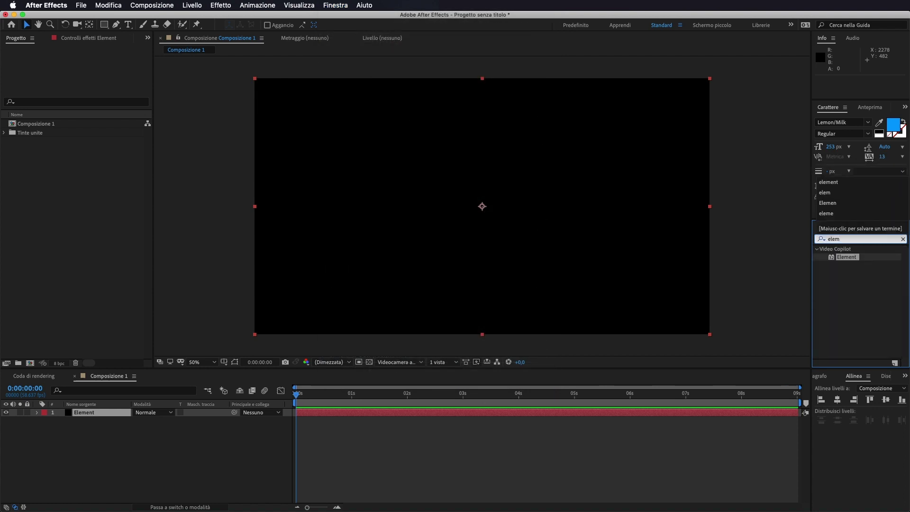
pyautogui.moveTo(847, 257); pyautogui.dragTo(522, 259)
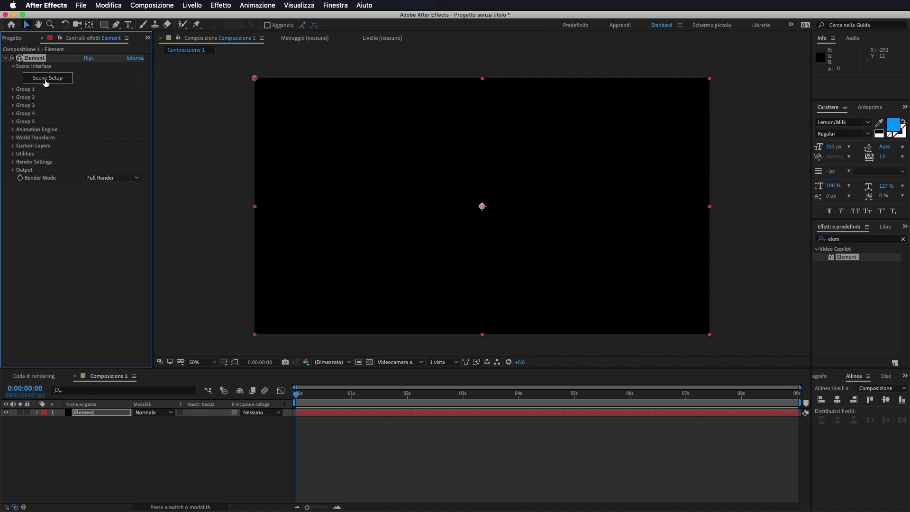
pyautogui.click(46, 81)
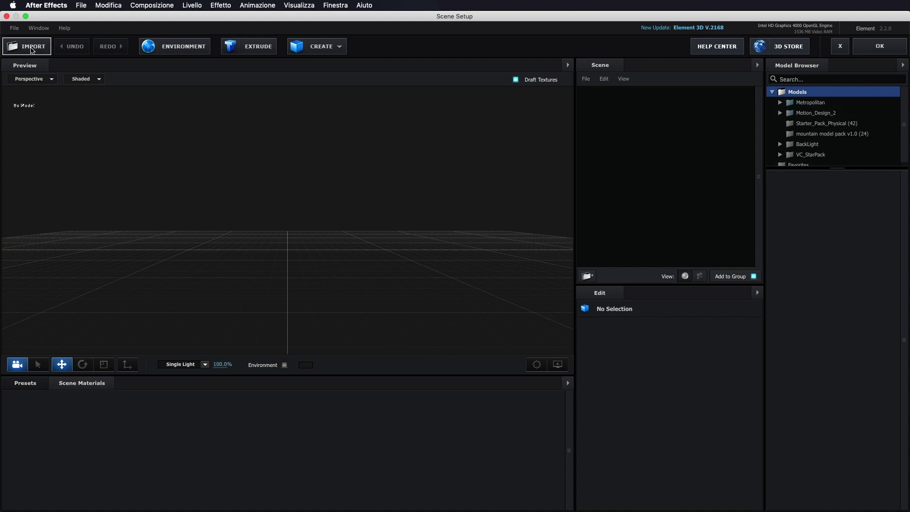
# Select enterprise1701d.obj for import to bring up its Import Preferences
pyautogui.click(33, 46)
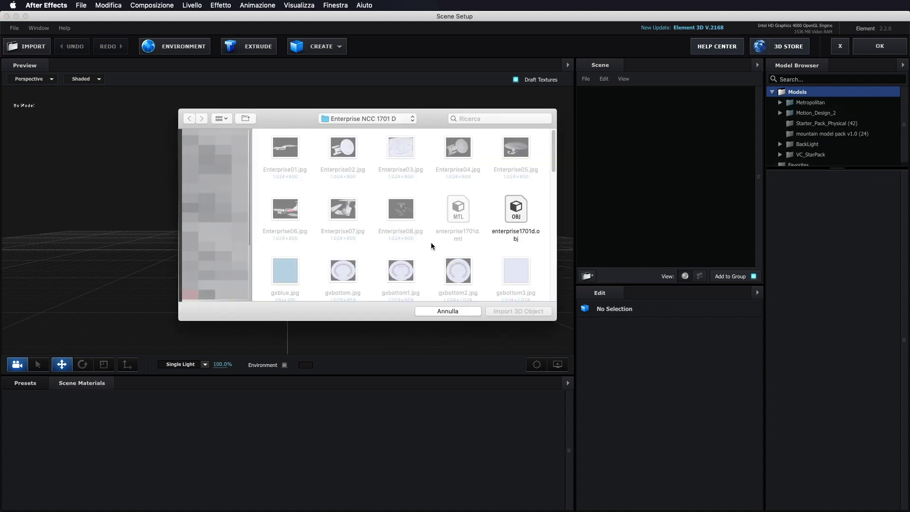
pyautogui.scroll(-3, 428, 244)
pyautogui.scroll(-2, 428, 244)
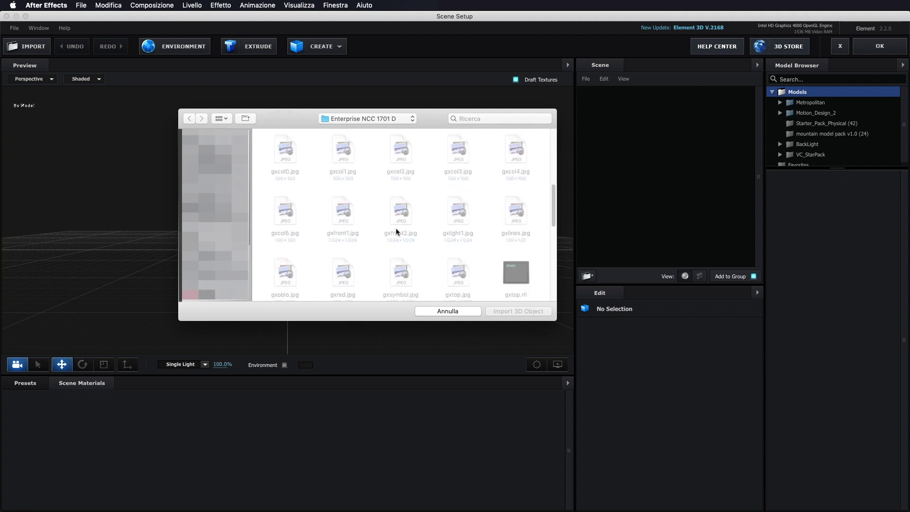
pyautogui.scroll(3, 396, 231)
pyautogui.scroll(3, 396, 230)
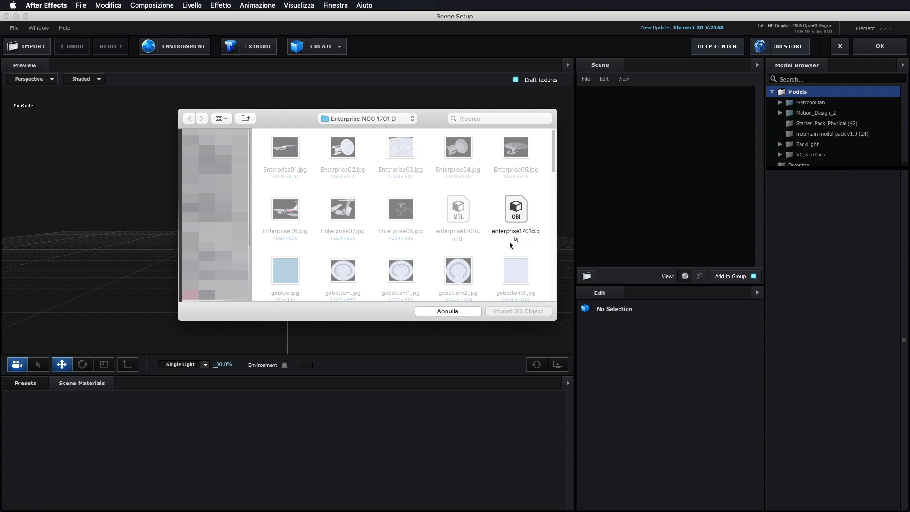
pyautogui.click(517, 213)
pyautogui.click(523, 313)
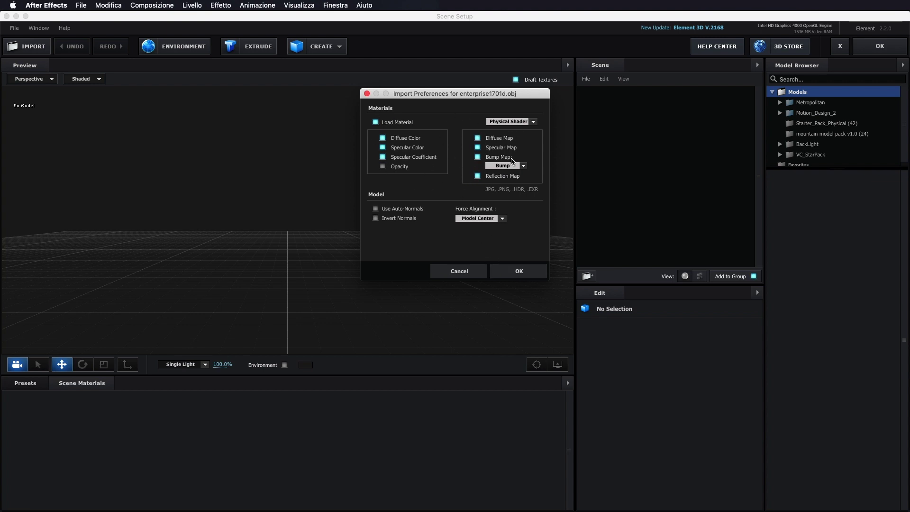
# Load the Enterprise model, hide the preview grid, and bring the ship closer in view
pyautogui.click(520, 270)
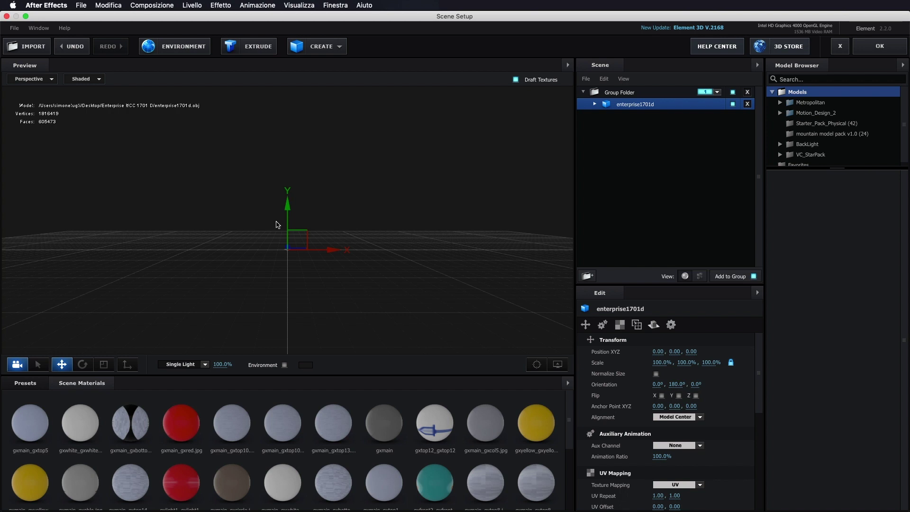
pyautogui.moveTo(270, 273)
pyautogui.mouseDown()
pyautogui.moveTo(372, 231)
pyautogui.moveTo(374, 219)
pyautogui.mouseUp()
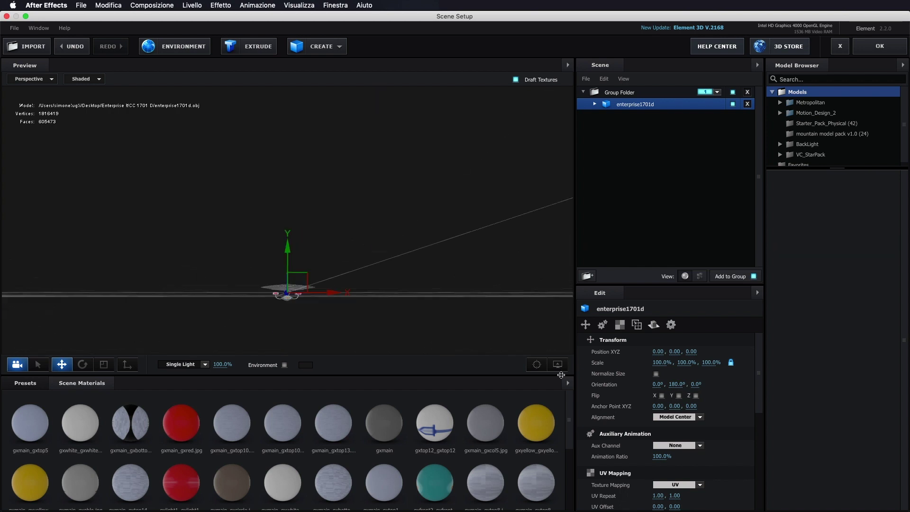
pyautogui.click(555, 368)
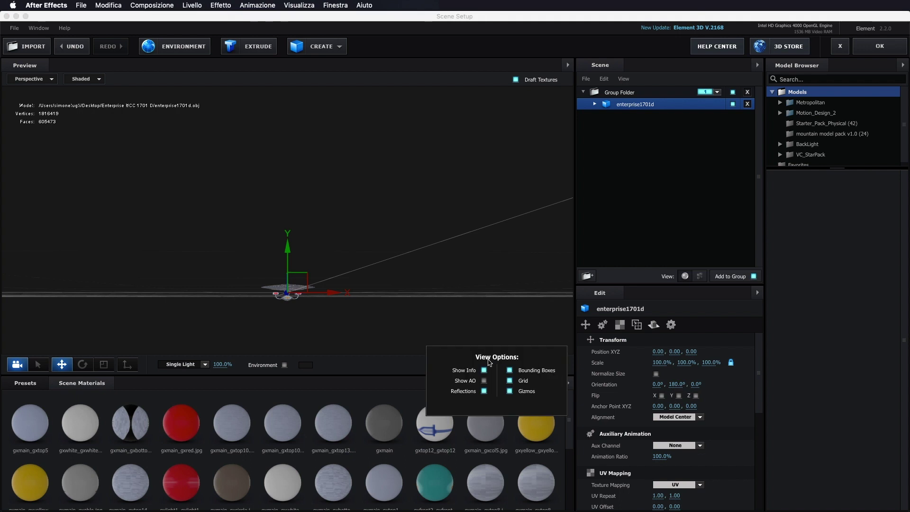
pyautogui.click(509, 380)
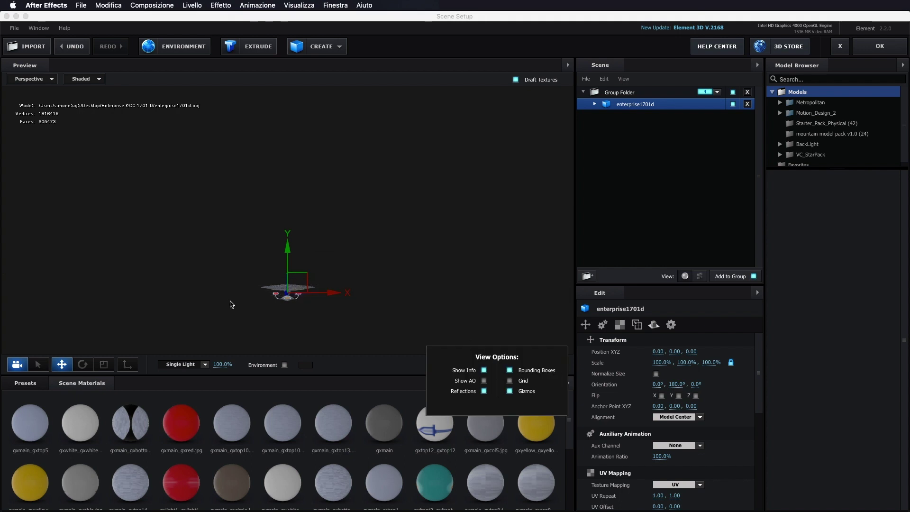
pyautogui.moveTo(288, 304)
pyautogui.mouseDown()
pyautogui.moveTo(332, 250)
pyautogui.moveTo(359, 310)
pyautogui.moveTo(371, 259)
pyautogui.moveTo(408, 310)
pyautogui.moveTo(386, 317)
pyautogui.moveTo(260, 267)
pyautogui.moveTo(237, 300)
pyautogui.moveTo(374, 314)
pyautogui.mouseUp()
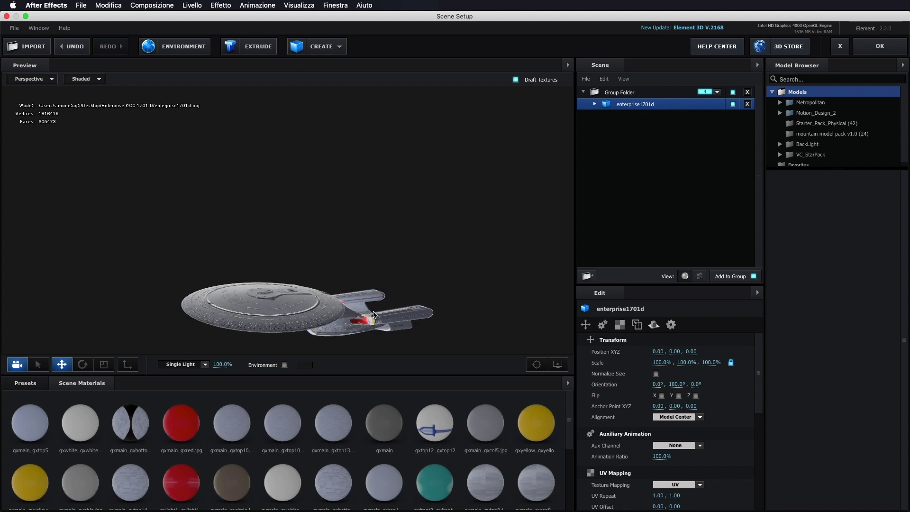
# Switch the scene lighting preset to Cinema
pyautogui.click(202, 365)
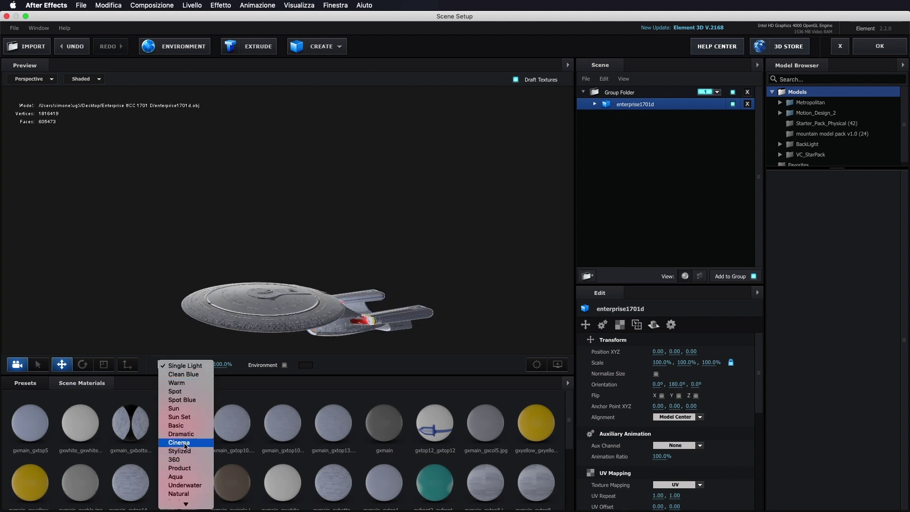
pyautogui.scroll(-3, 184, 445)
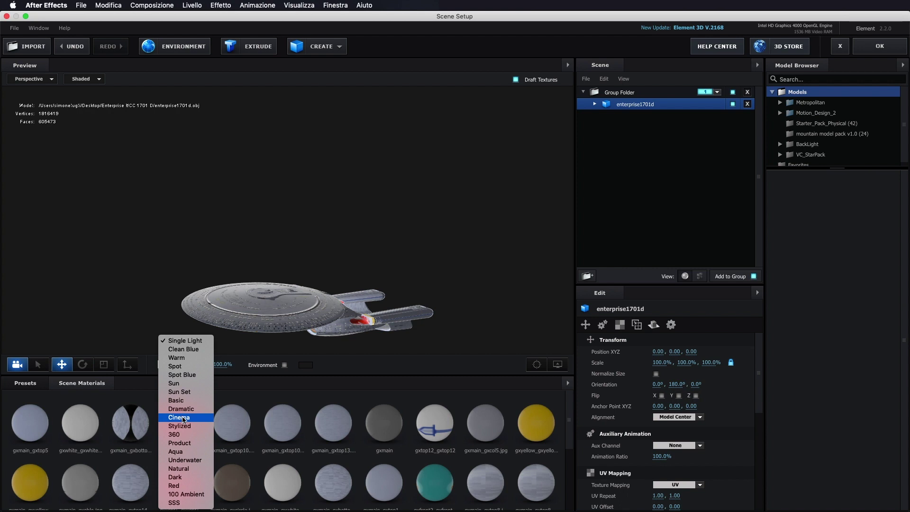
pyautogui.click(184, 418)
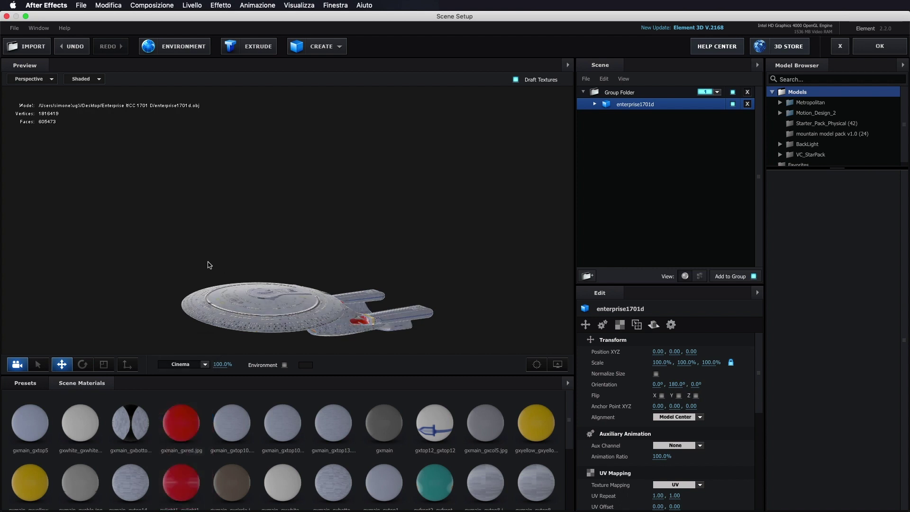
# Apply the BackLight_4K_04 environment from Environment > BackLight_Environments > BackLight_4K
pyautogui.click(28, 383)
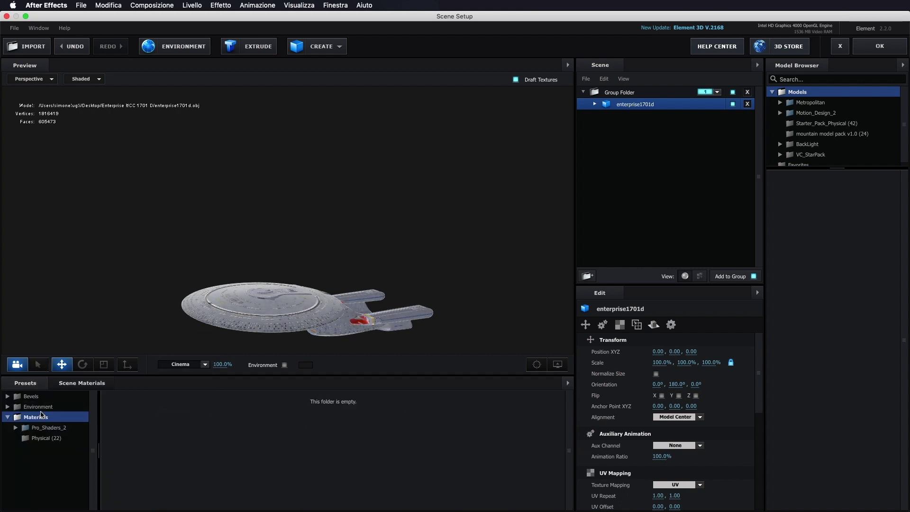
pyautogui.click(40, 410)
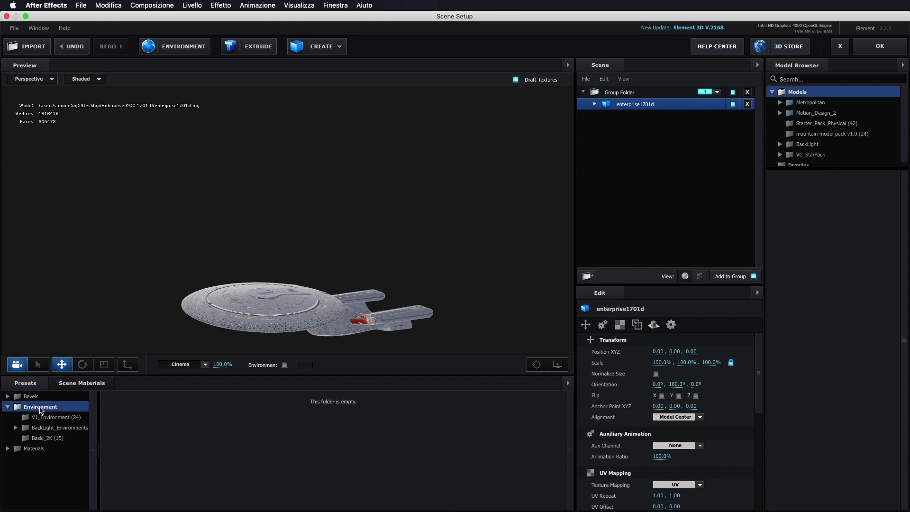
pyautogui.click(56, 428)
pyautogui.click(61, 438)
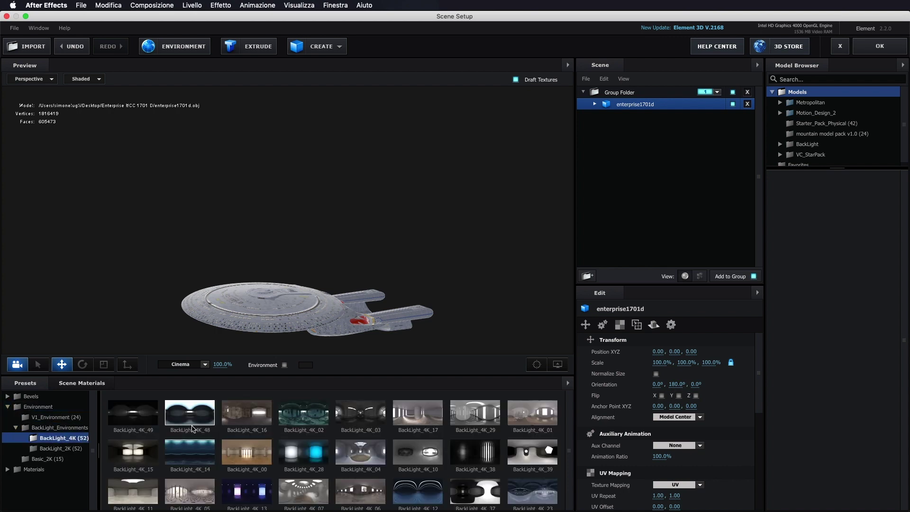
pyautogui.click(373, 458)
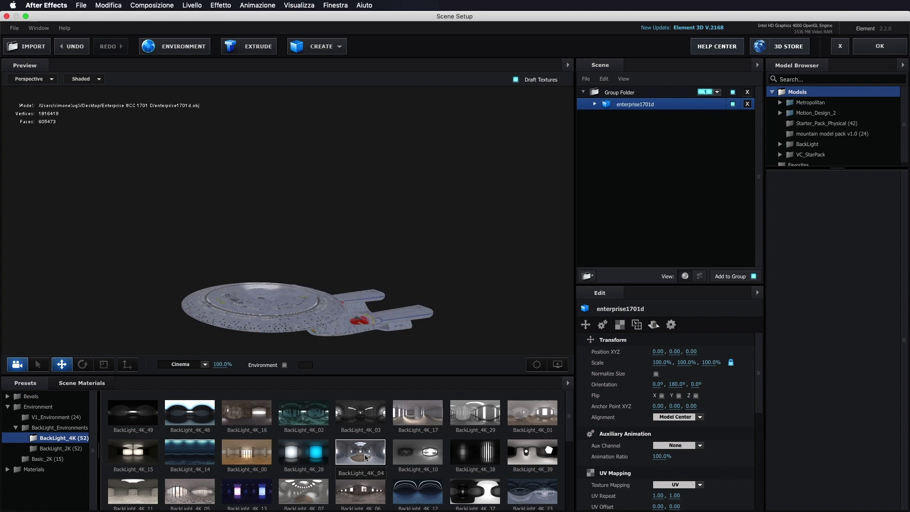
# Expand enterprise1701d to list its materials and orbit toward the secondary hull and nacelles
pyautogui.click(594, 104)
pyautogui.scroll(-2, 635, 246)
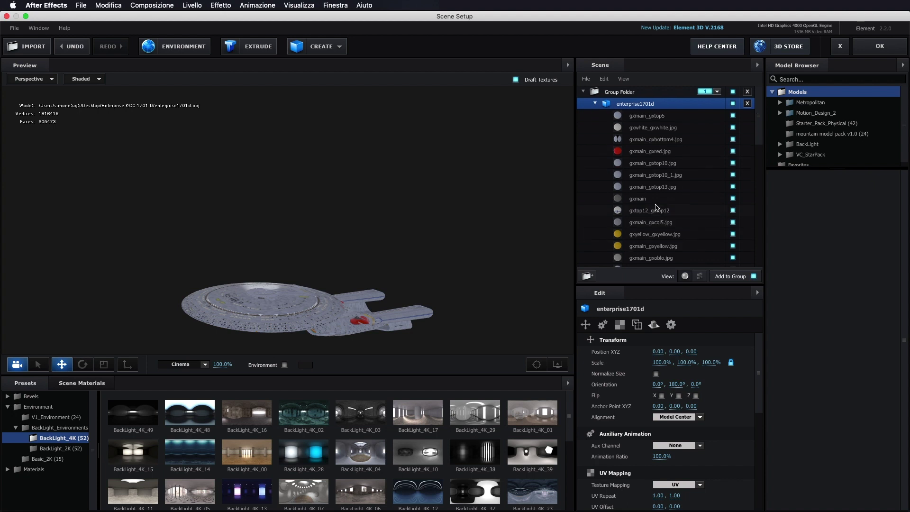
pyautogui.scroll(-3, 639, 232)
pyautogui.scroll(-3, 647, 216)
pyautogui.scroll(-3, 654, 201)
pyautogui.scroll(-1, 654, 201)
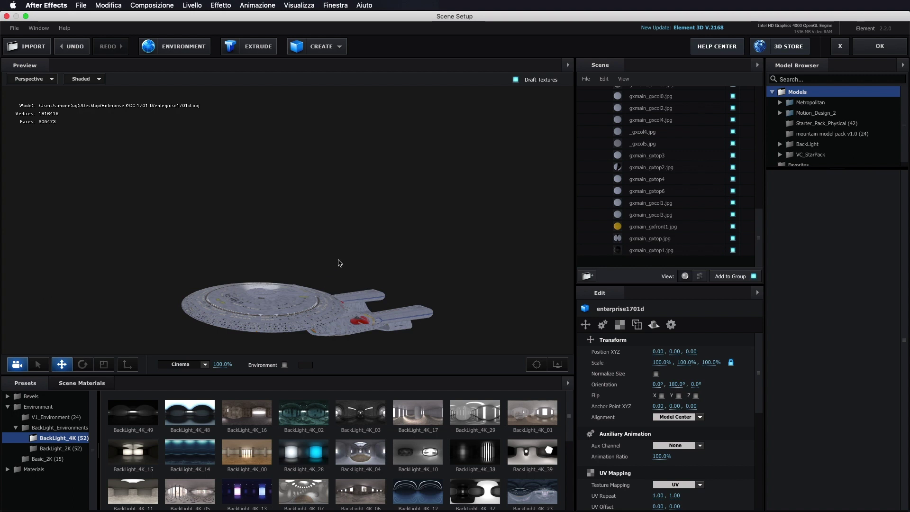
pyautogui.moveTo(337, 264); pyautogui.dragTo(339, 260)
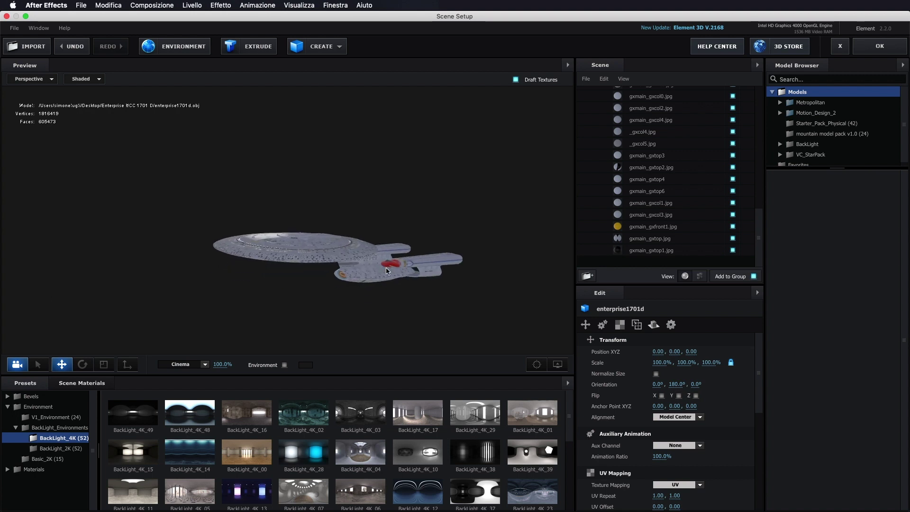
pyautogui.scroll(3, 386, 270)
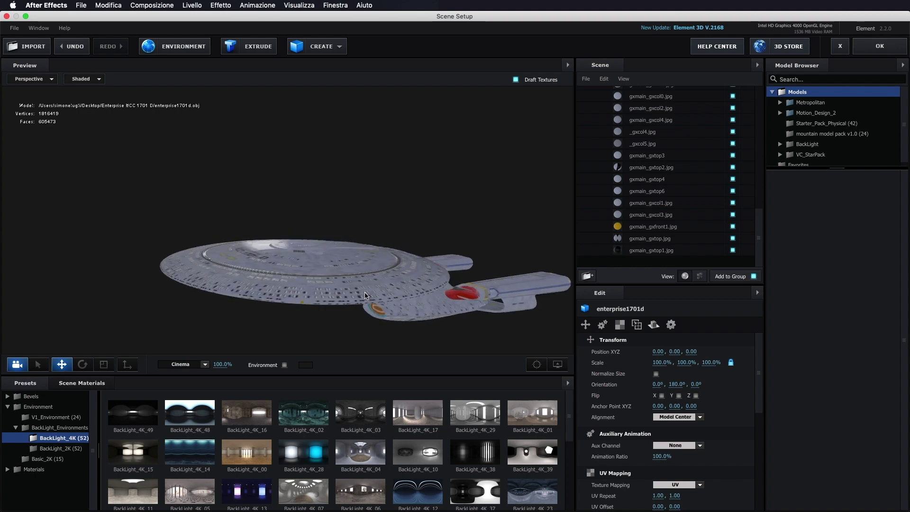
pyautogui.scroll(5, 355, 289)
pyautogui.moveTo(354, 288); pyautogui.dragTo(314, 290)
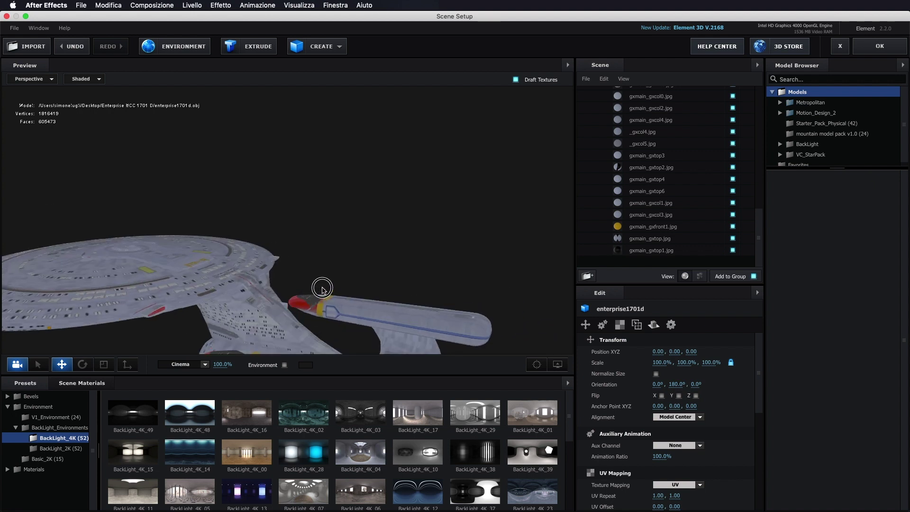
# Turn on the gxmain_gxtop2.jpg and gxmain_gxtop1.jpg hull surfaces
pyautogui.click(733, 168)
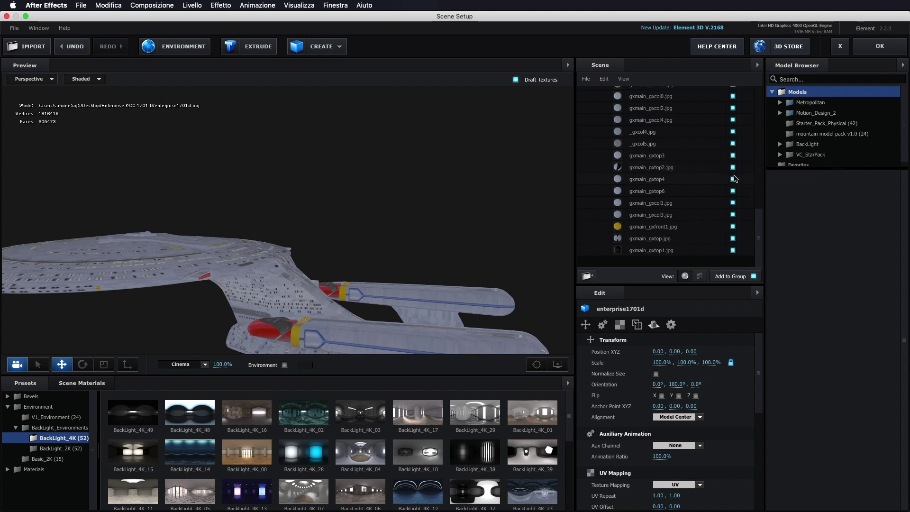
pyautogui.click(733, 168)
pyautogui.click(733, 179)
pyautogui.click(732, 179)
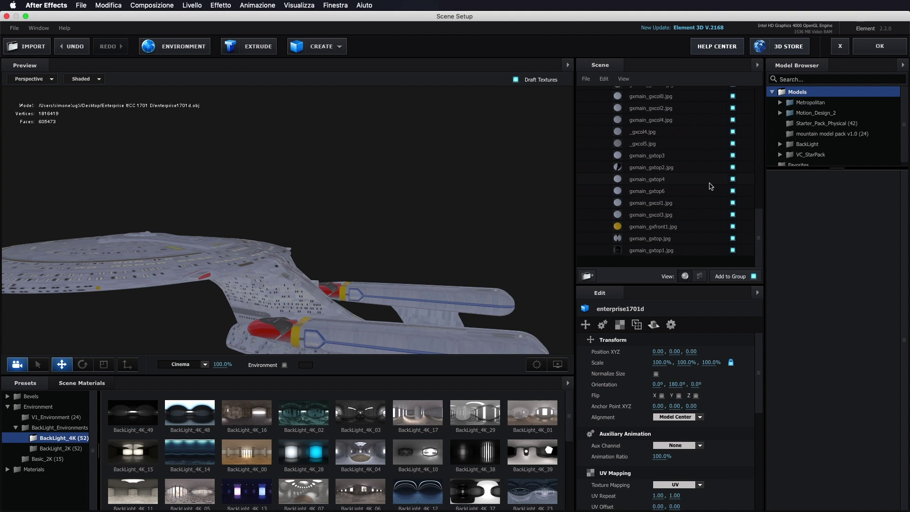
pyautogui.click(732, 250)
# Orbit the preview to inspect the engineering hull, saucer top and nacelles
pyautogui.scroll(3, 325, 248)
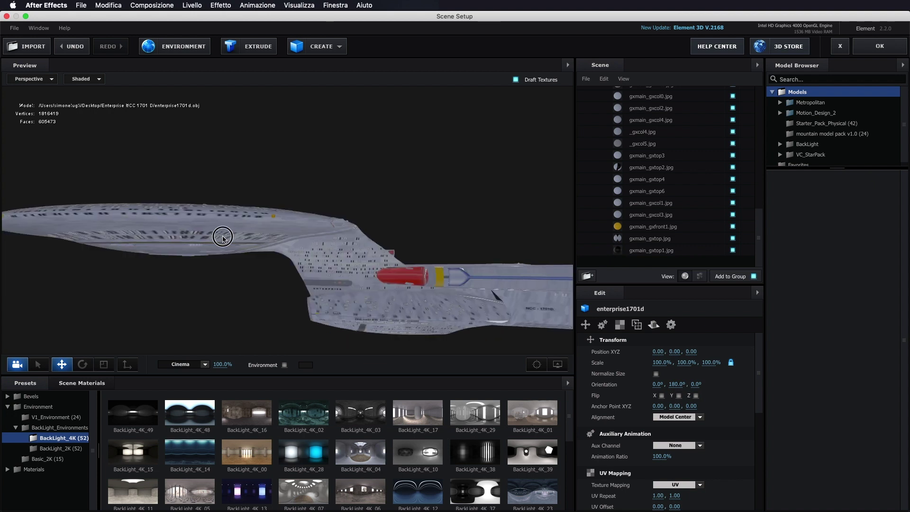
pyautogui.scroll(-3, 222, 236)
pyautogui.moveTo(222, 237); pyautogui.dragTo(254, 282)
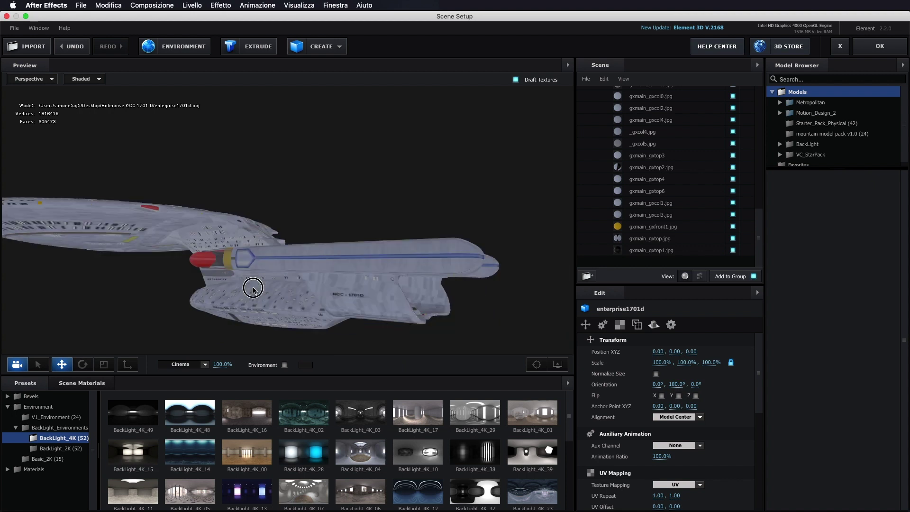
pyautogui.moveTo(260, 229)
pyautogui.mouseDown()
pyautogui.moveTo(216, 226)
pyautogui.moveTo(296, 179)
pyautogui.mouseUp()
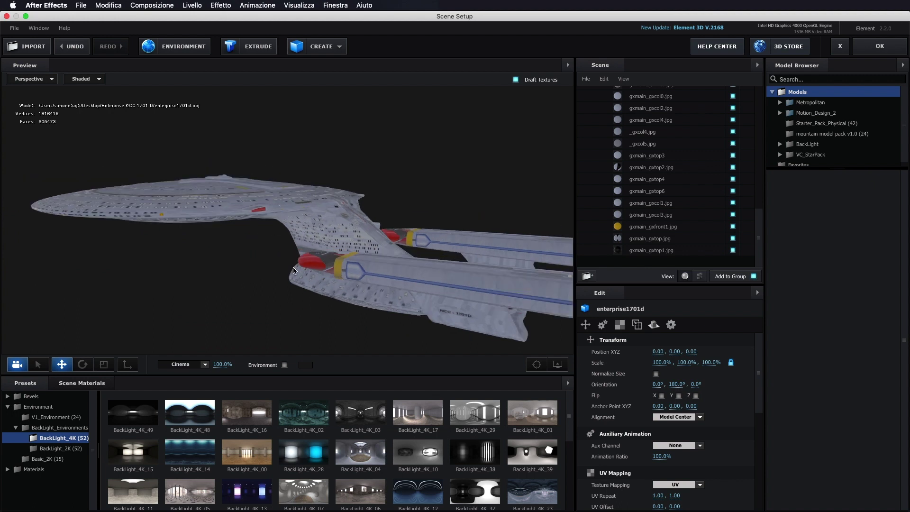
pyautogui.scroll(10, 715, 213)
pyautogui.scroll(3, 711, 172)
pyautogui.scroll(2, 713, 185)
pyautogui.scroll(-3, 713, 189)
pyautogui.scroll(-3, 710, 183)
# Toggle the gxmain_gxwhite and gxmain_gxbottom6 surfaces off and on to identify them, leaving both visible
pyautogui.click(733, 172)
pyautogui.click(733, 173)
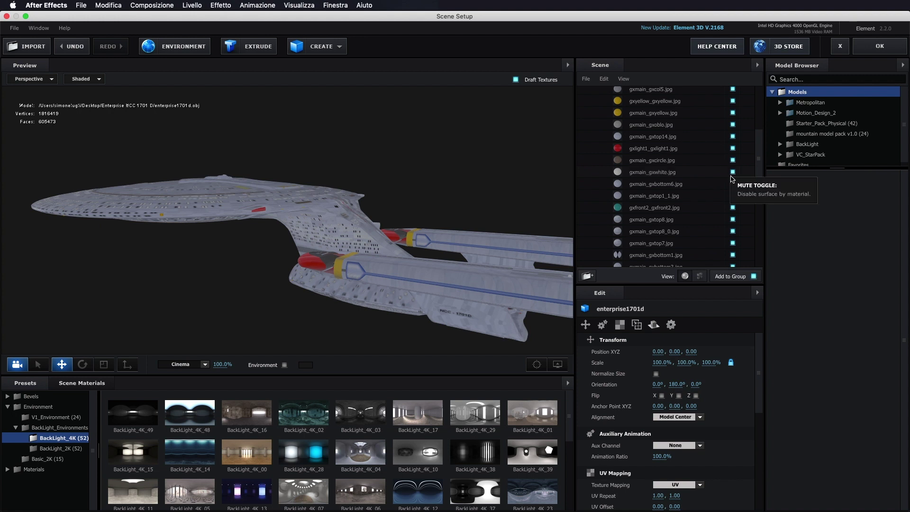
pyautogui.click(732, 183)
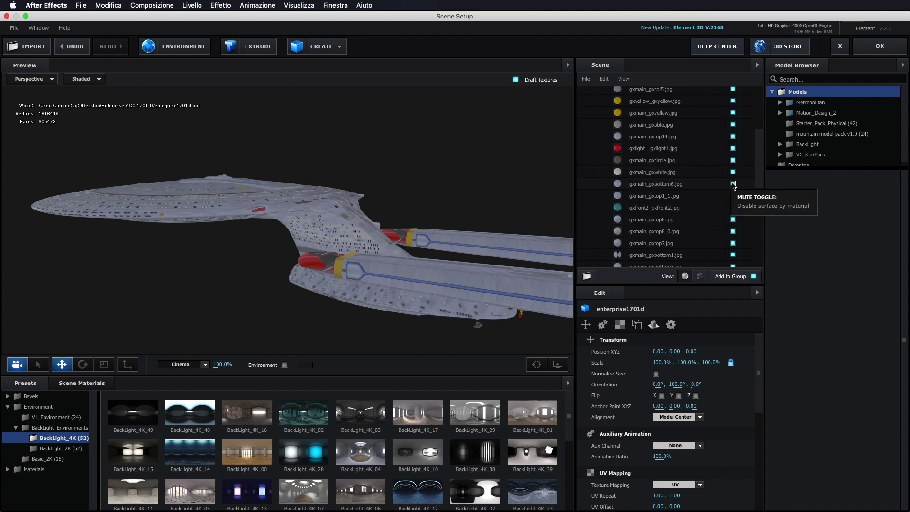
pyautogui.click(733, 183)
pyautogui.click(732, 184)
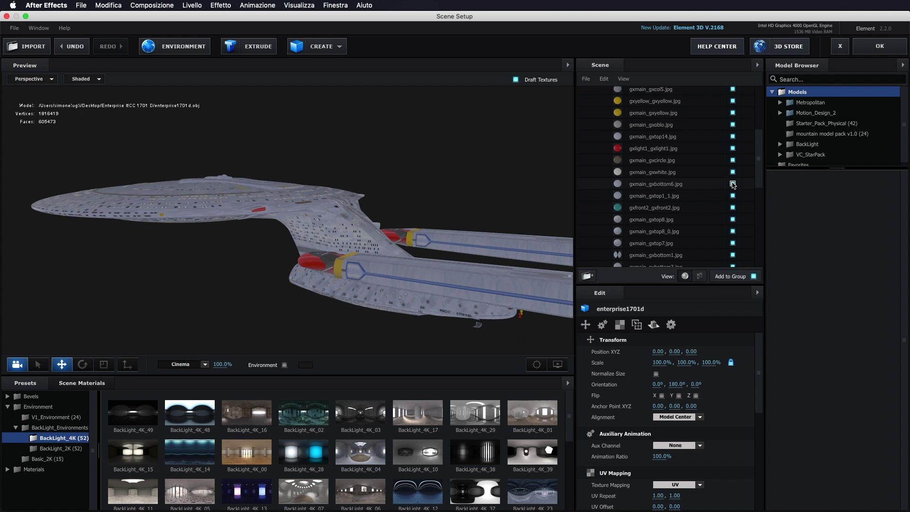
pyautogui.click(733, 184)
pyautogui.click(628, 184)
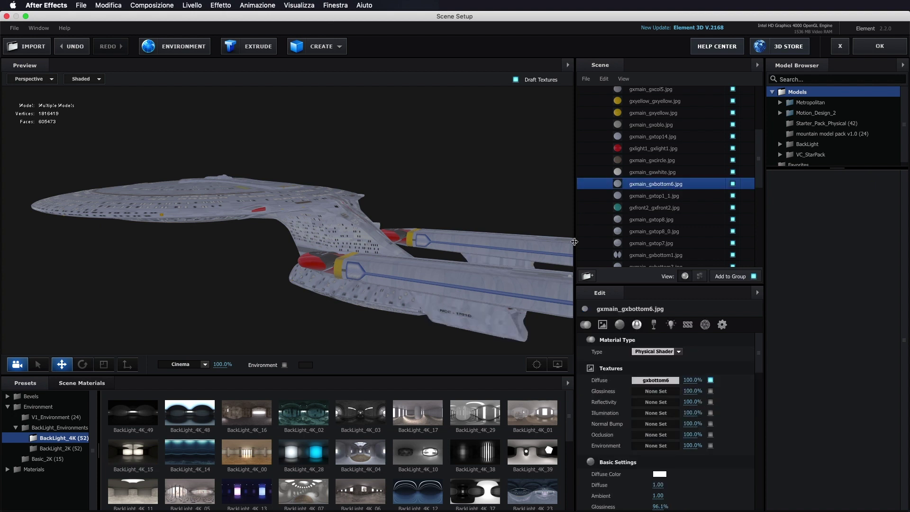
pyautogui.click(733, 184)
pyautogui.click(733, 183)
# Browse the Scene Materials, showing gxmain_gxbottom6.jpg's Physical Shader settings
pyautogui.click(100, 383)
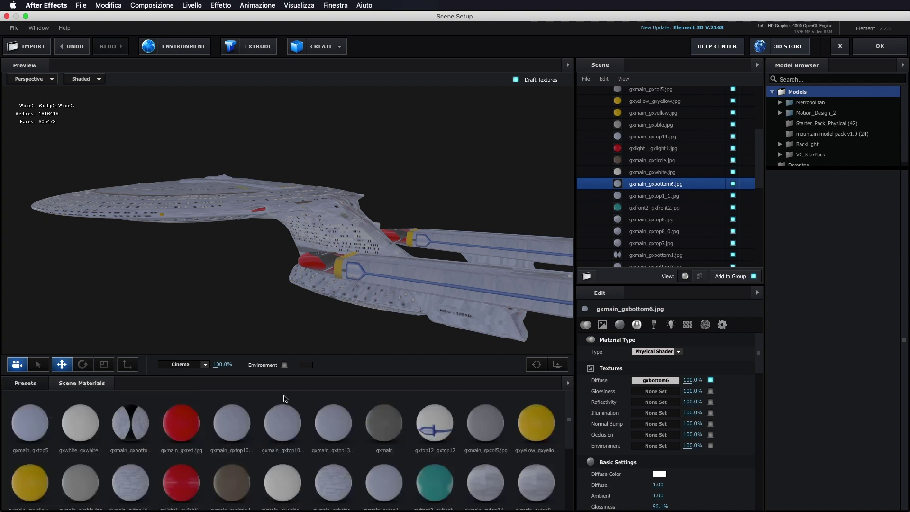
pyautogui.scroll(-2, 373, 440)
pyautogui.scroll(-3, 373, 439)
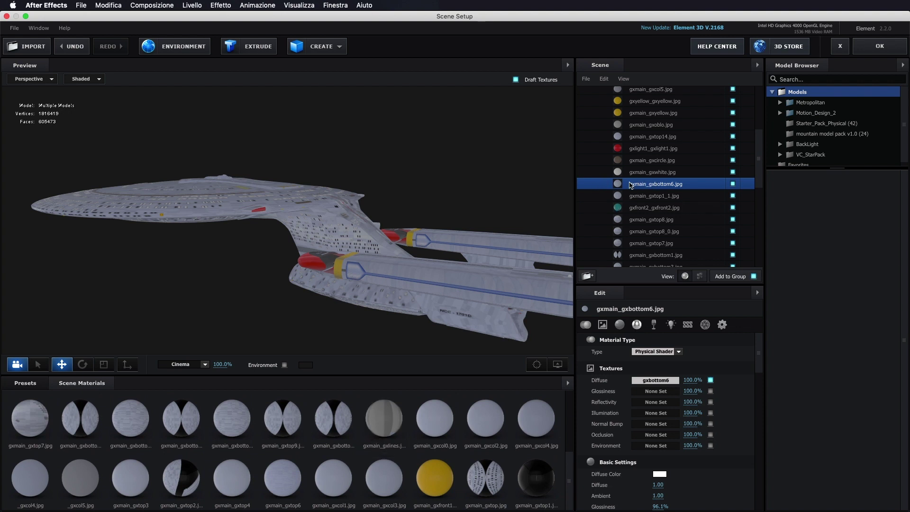
# Apply the Pro_Shaders_2 Metal preset clean_metal_brass to the gxmain_gxbottom6.jpg hull piece
pyautogui.click(23, 383)
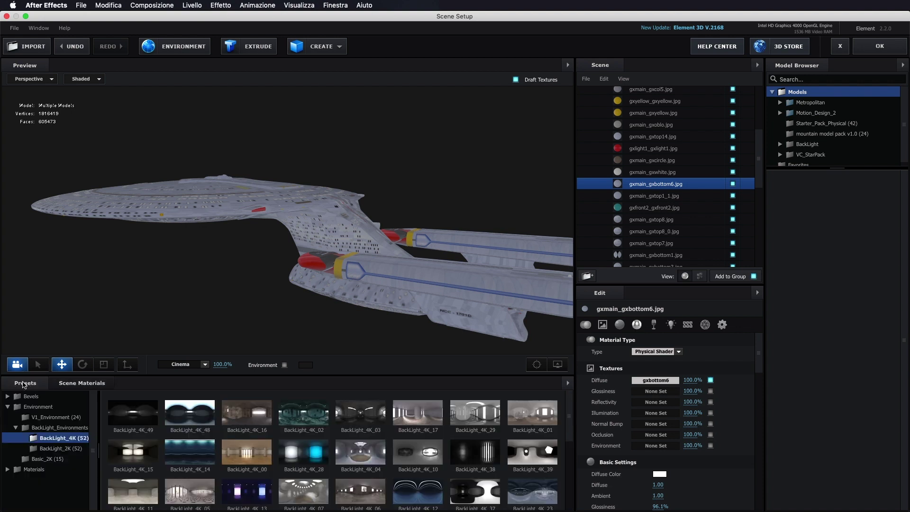
pyautogui.click(34, 469)
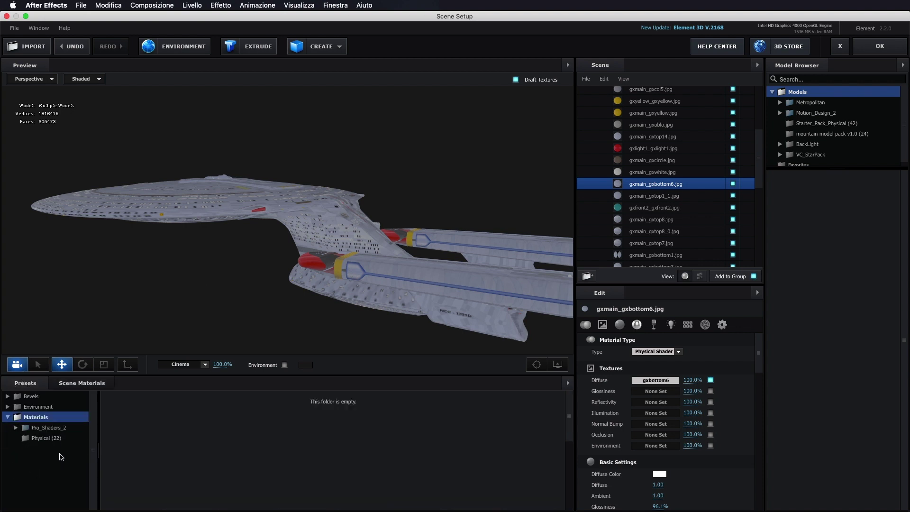
pyautogui.click(38, 430)
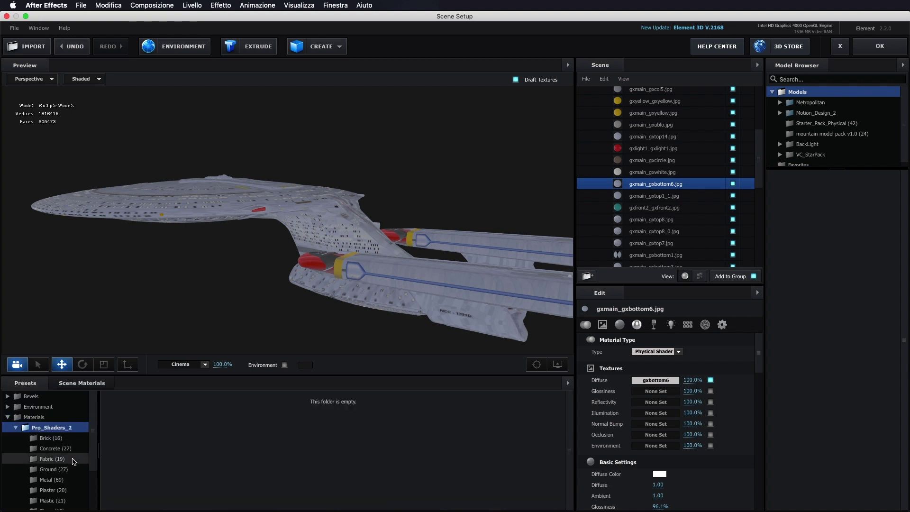
pyautogui.click(61, 477)
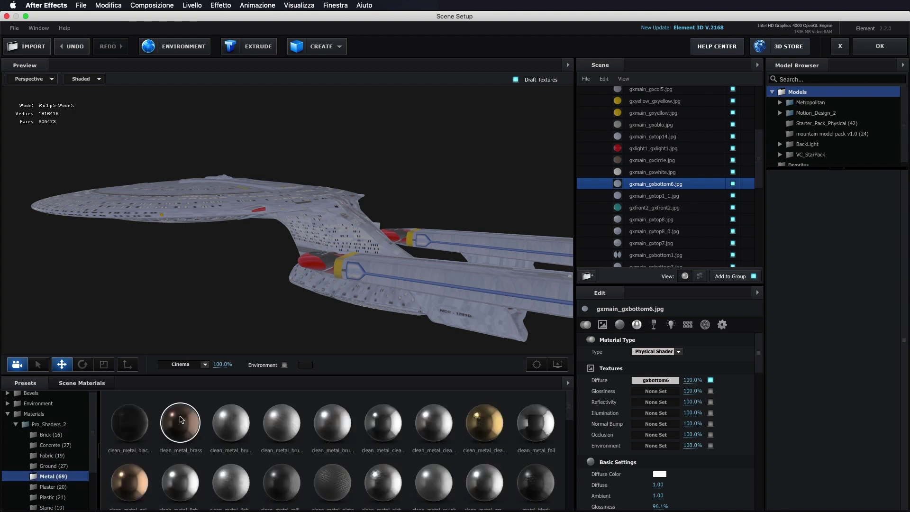
pyautogui.moveTo(184, 426); pyautogui.dragTo(659, 186)
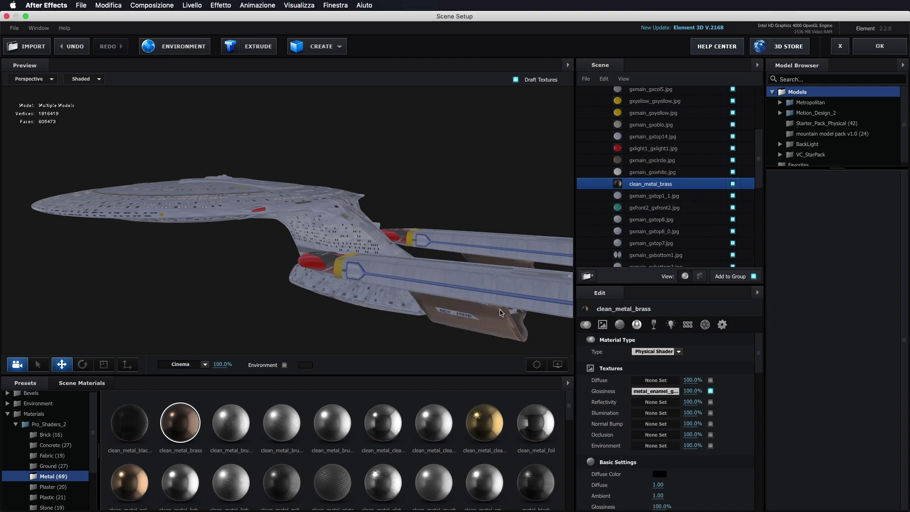
# Orbit the preview to inspect the brass hull, then accept the Element 3D scene
pyautogui.moveTo(479, 287); pyautogui.dragTo(478, 286)
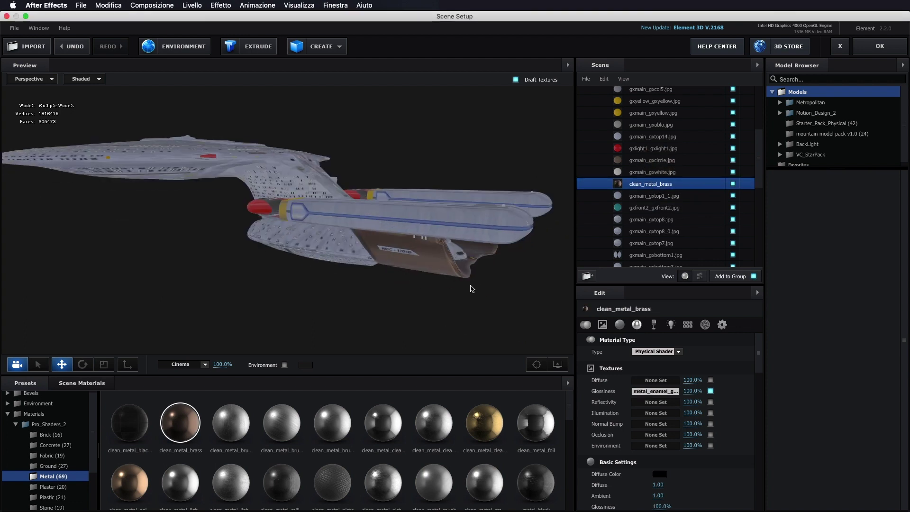
pyautogui.scroll(3, 477, 278)
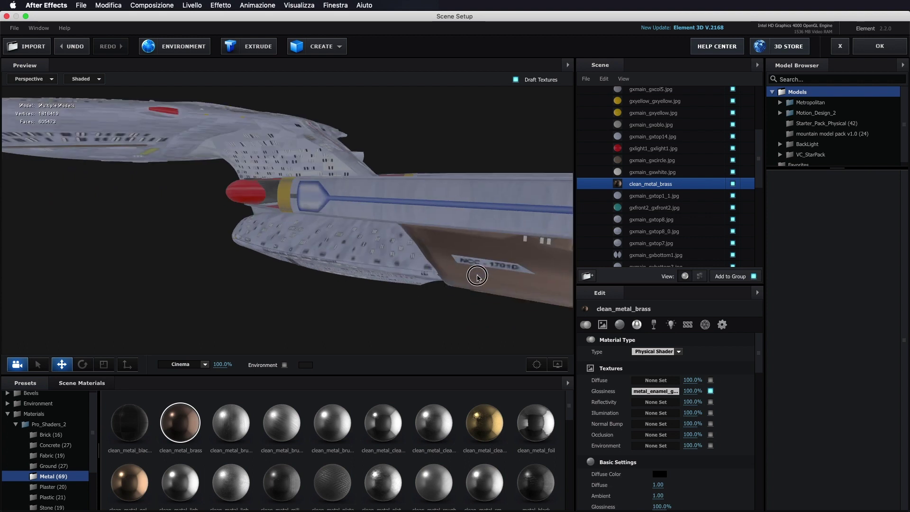
pyautogui.scroll(-2, 479, 275)
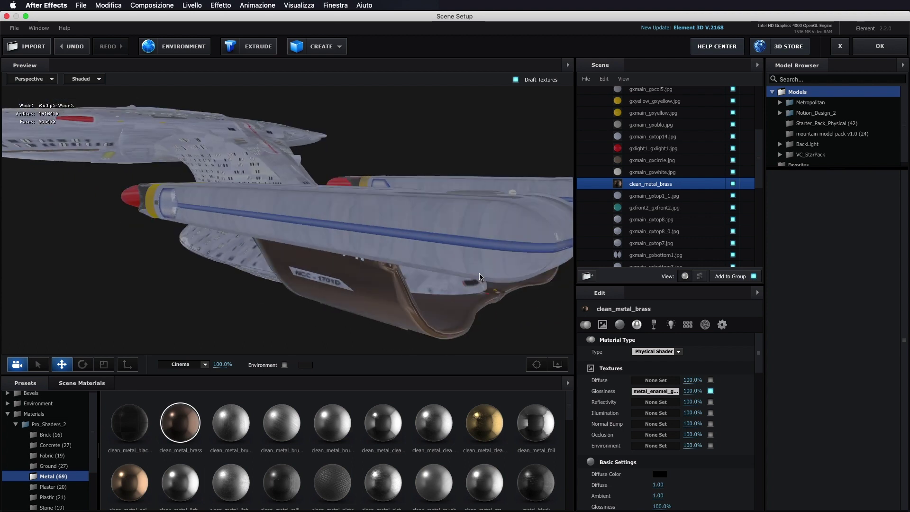
pyautogui.moveTo(479, 275); pyautogui.dragTo(298, 199)
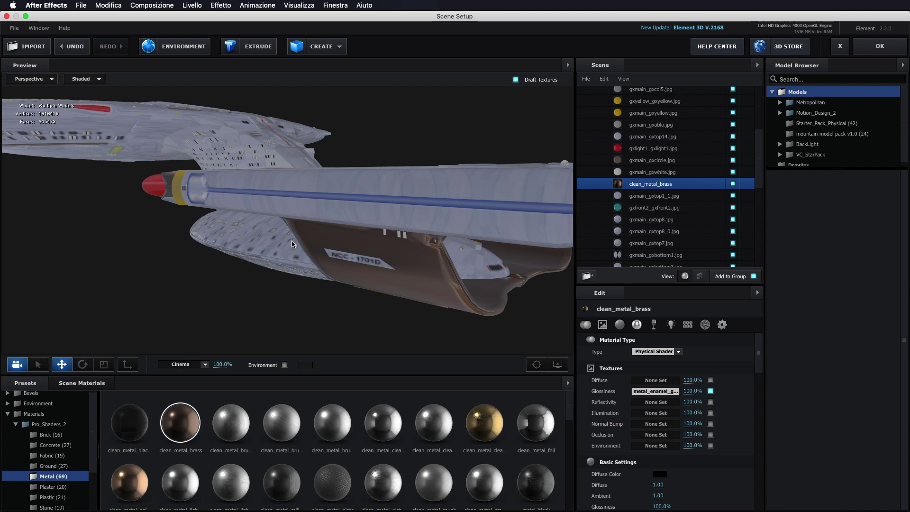
pyautogui.moveTo(292, 244); pyautogui.dragTo(350, 213)
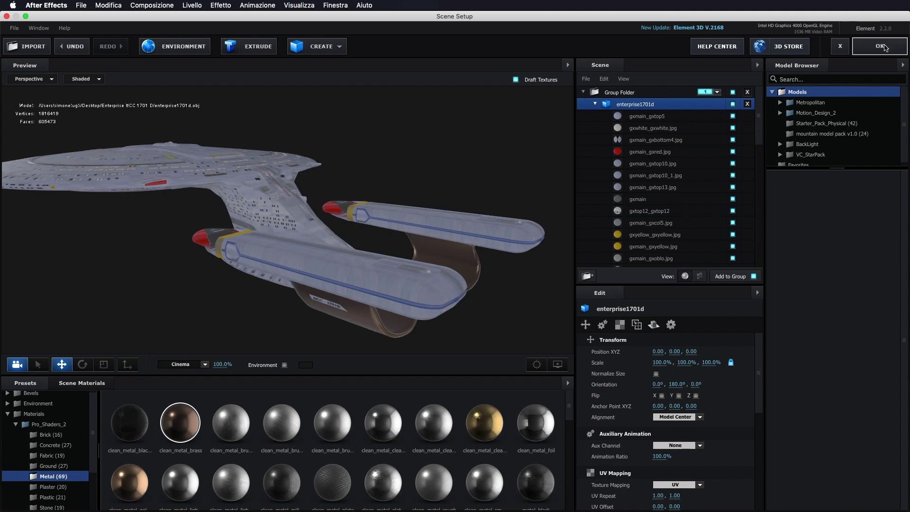
pyautogui.click(882, 49)
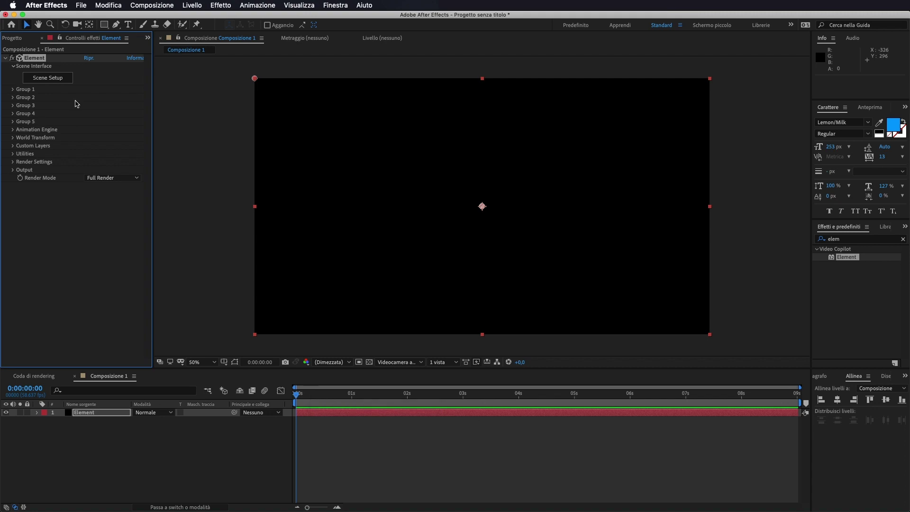
# Under Group 1 > Particle Look, scrub Particle Size from 10 up to 276,70
pyautogui.click(13, 89)
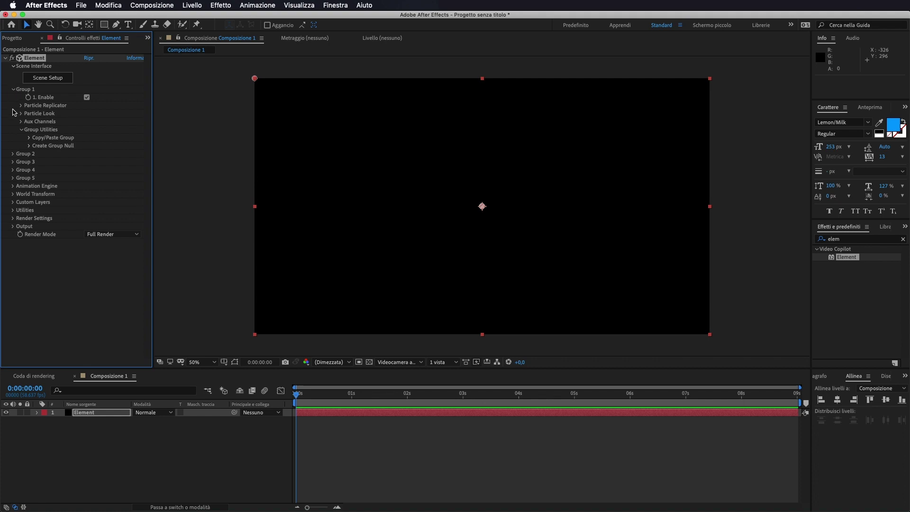
pyautogui.click(21, 105)
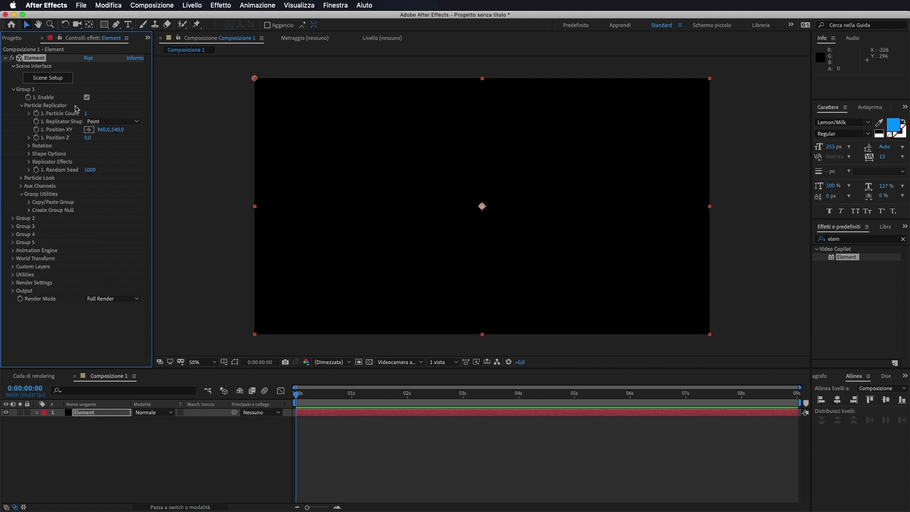
pyautogui.click(21, 178)
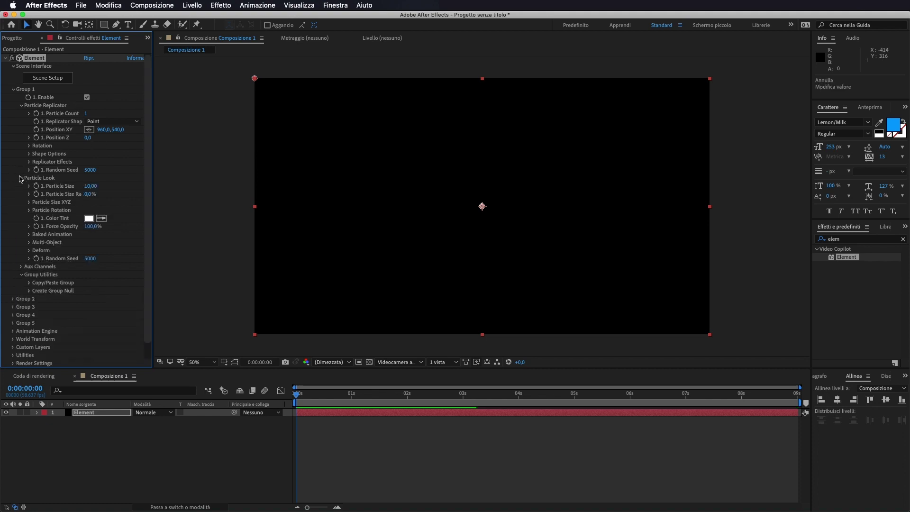
pyautogui.moveTo(90, 187); pyautogui.dragTo(297, 185)
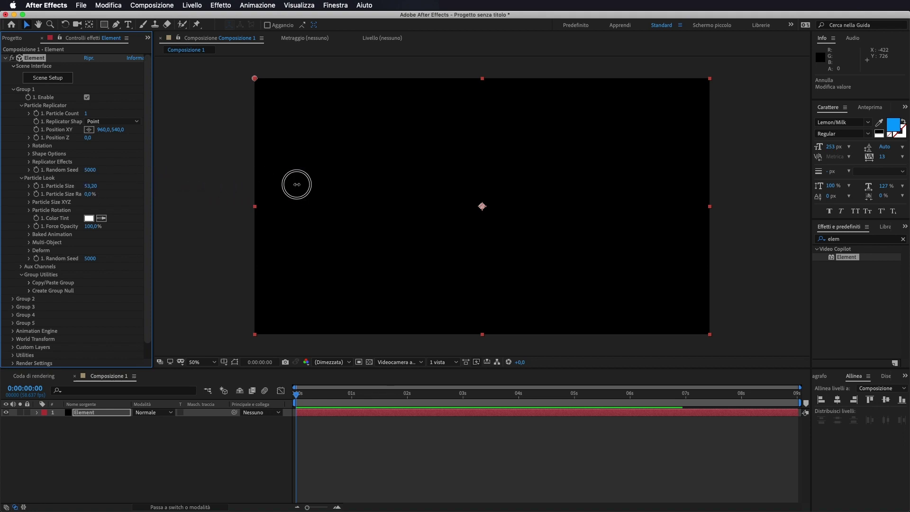
pyautogui.moveTo(91, 188); pyautogui.dragTo(398, 180)
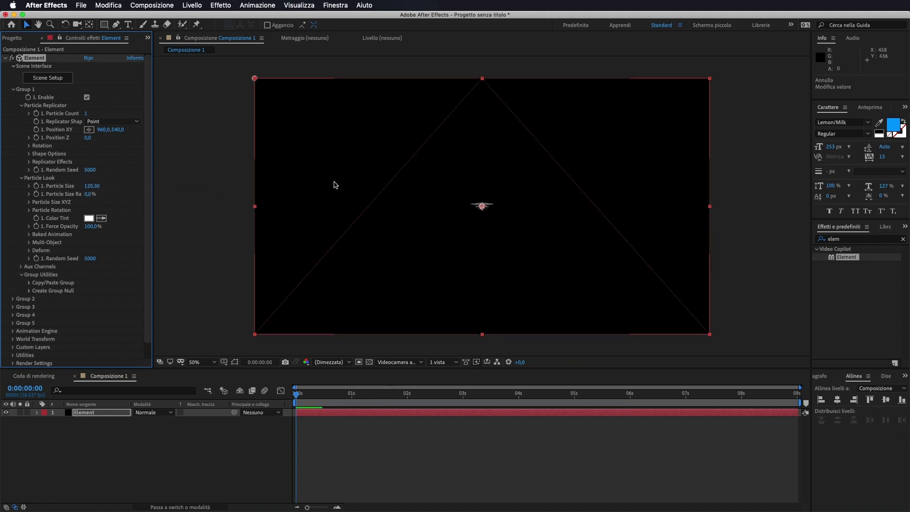
pyautogui.moveTo(91, 186); pyautogui.dragTo(368, 176)
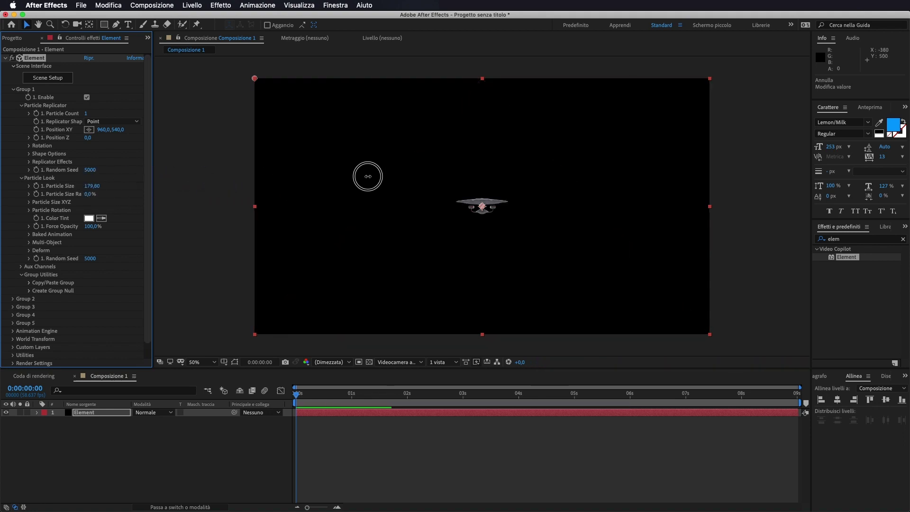
pyautogui.moveTo(92, 186); pyautogui.dragTo(418, 181)
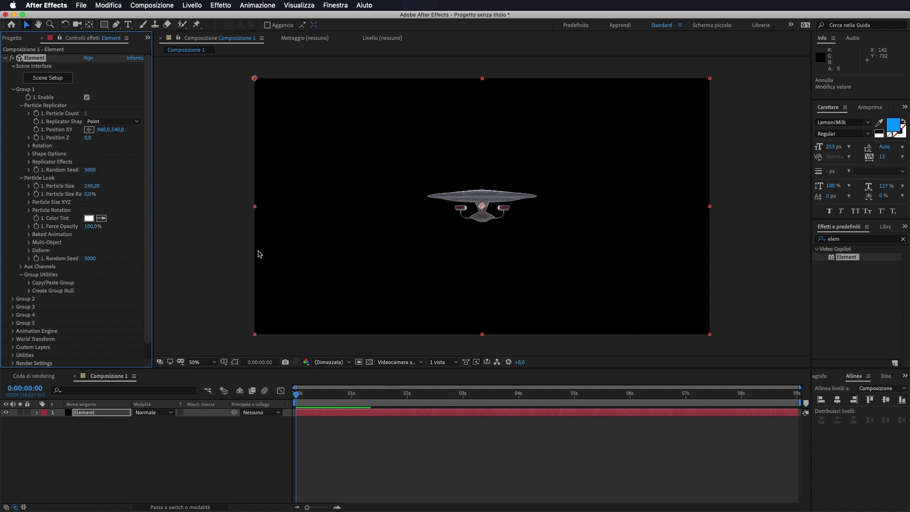
pyautogui.moveTo(92, 186); pyautogui.dragTo(220, 186)
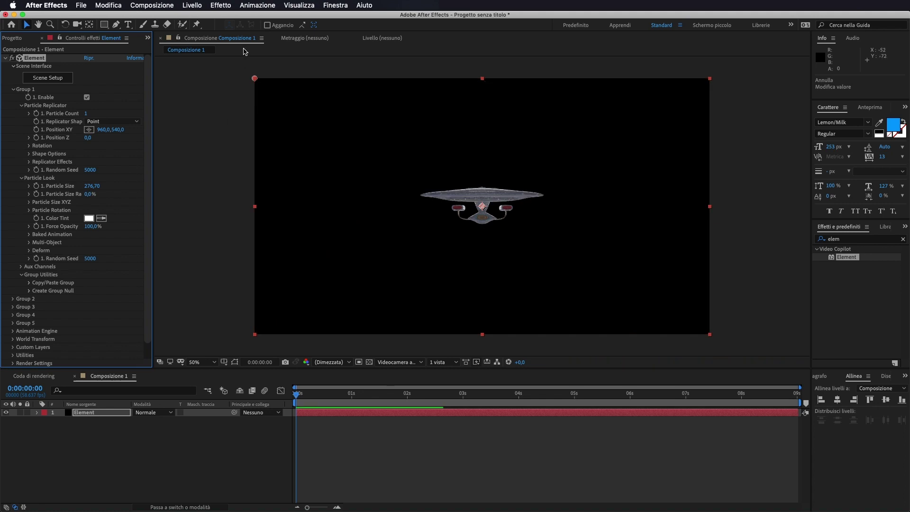
# Add a two-node 50 mm camera, Videocamera 1, via Livello > Nuovo > Videocamera
pyautogui.click(264, 5)
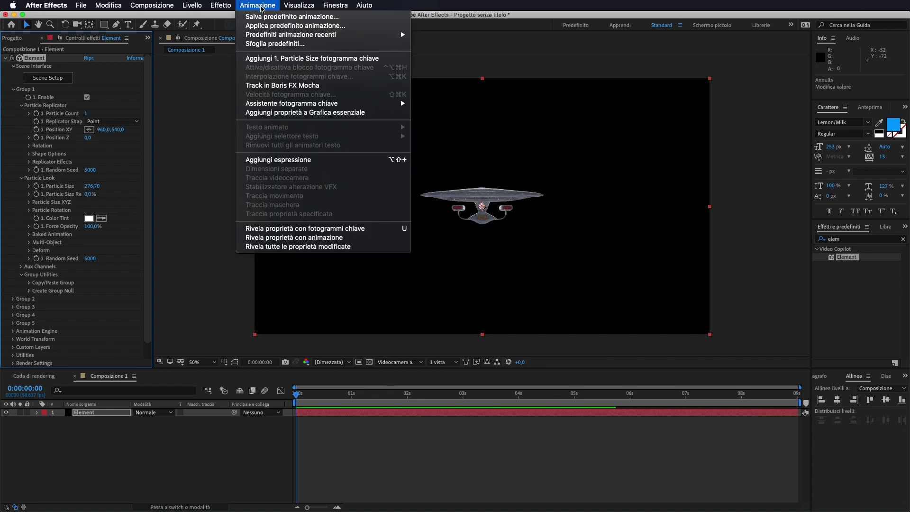
pyautogui.moveTo(300, 6)
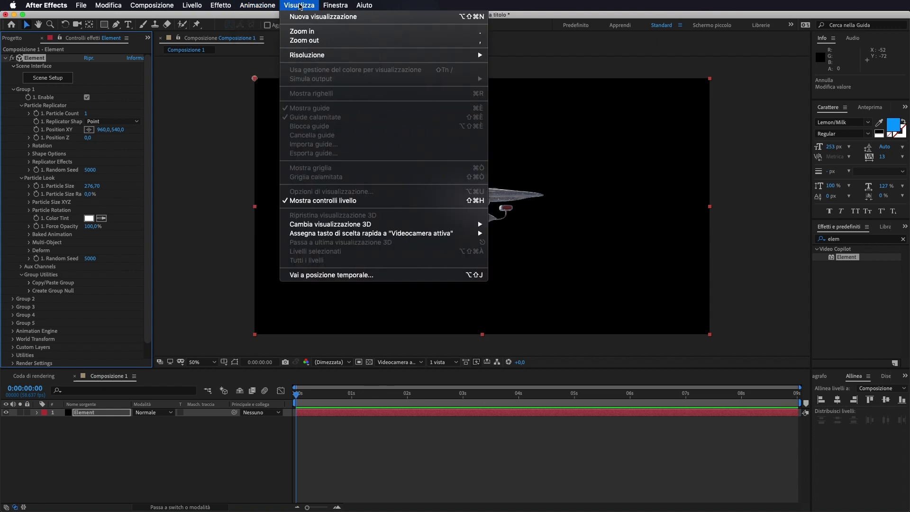
pyautogui.moveTo(226, 4)
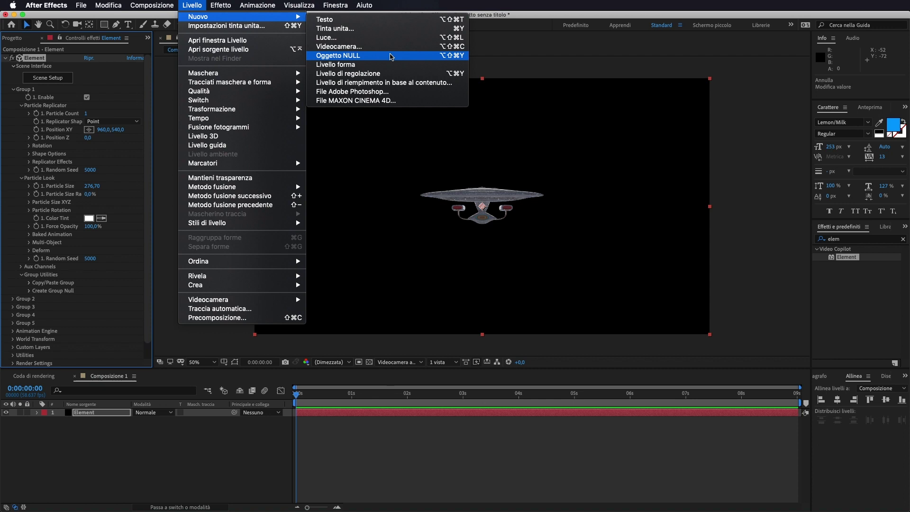
pyautogui.click(260, 208)
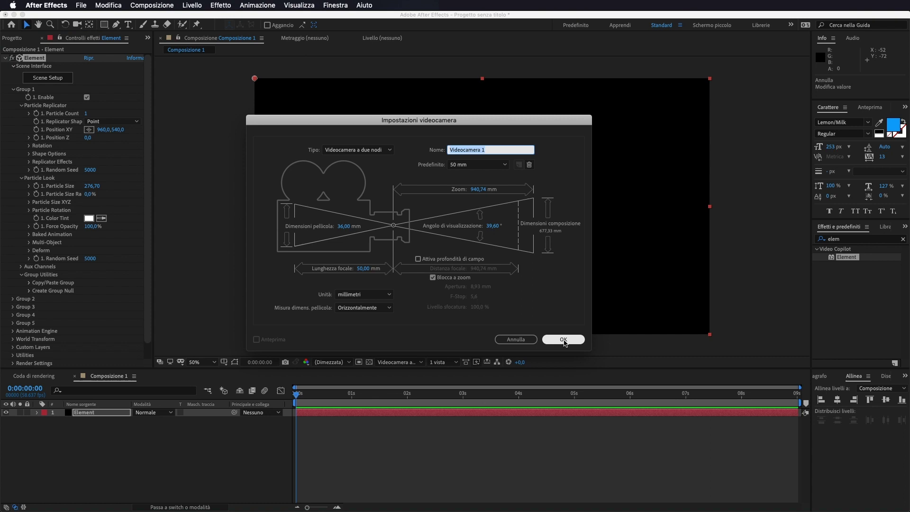
pyautogui.click(563, 340)
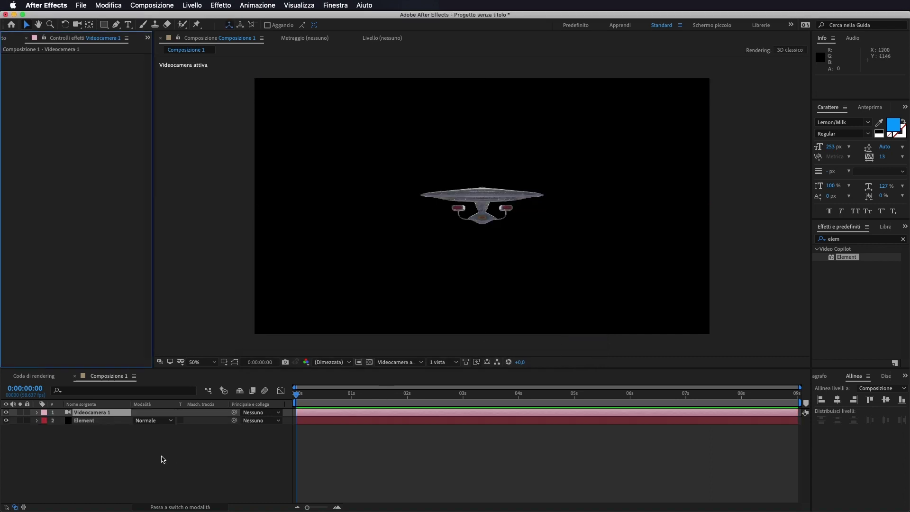
# Select Videocamera 1 and orbit it around the Enterprise with the Orbit Camera tool
pyautogui.click(108, 414)
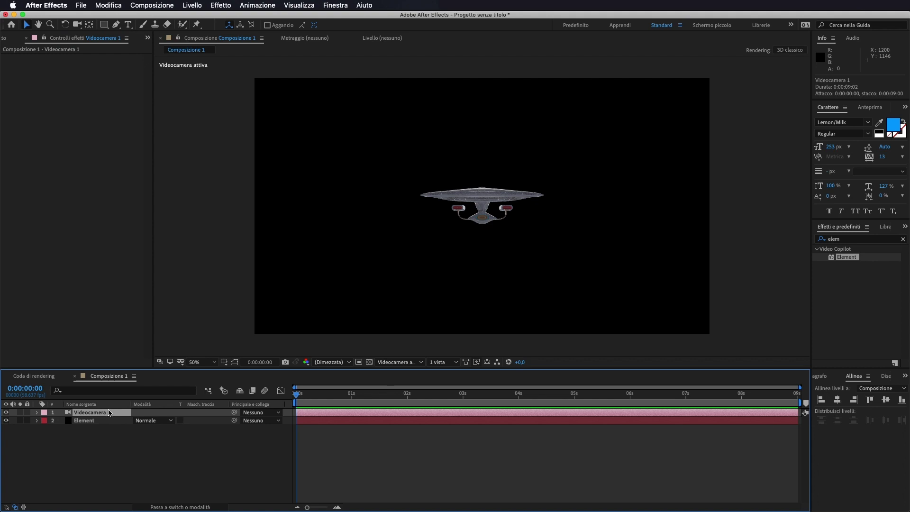
pyautogui.click(78, 25)
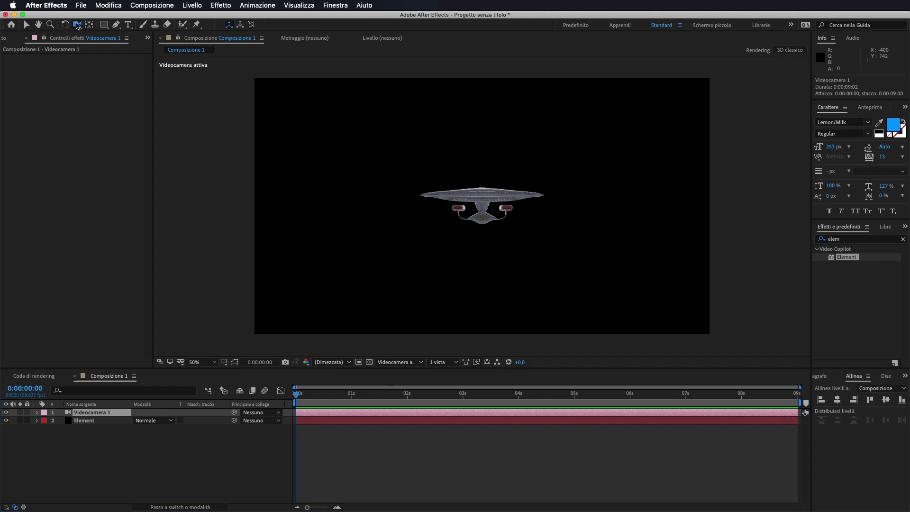
pyautogui.moveTo(392, 211)
pyautogui.mouseDown()
pyautogui.moveTo(462, 191)
pyautogui.moveTo(439, 216)
pyautogui.moveTo(406, 216)
pyautogui.mouseUp()
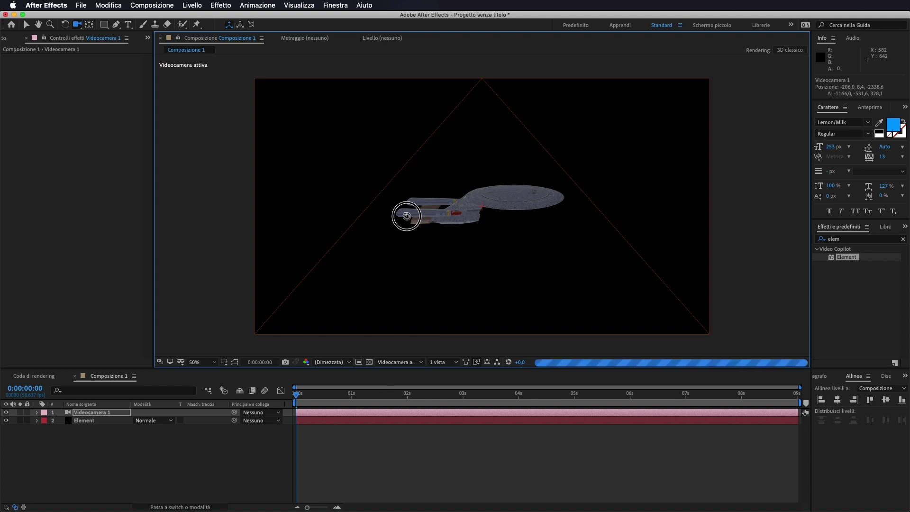